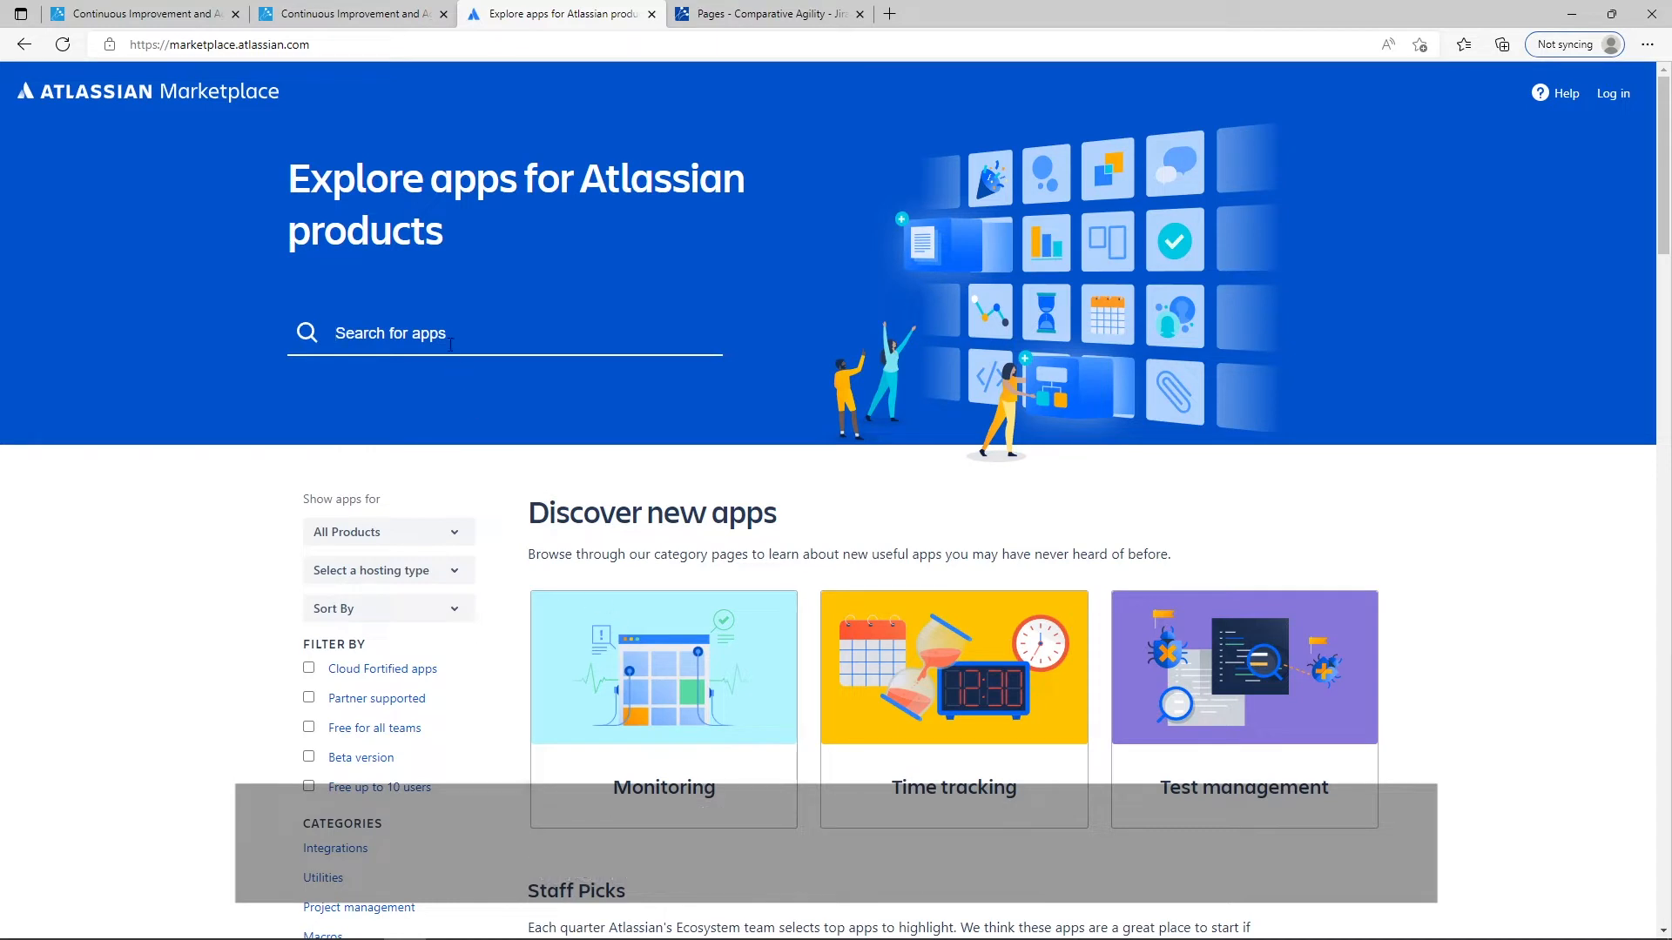
Step: Search the Atlassian Marketplace for Comparative Agility and open the Comparative Agility - Agile Assessments for Jira listing
text(Compar)
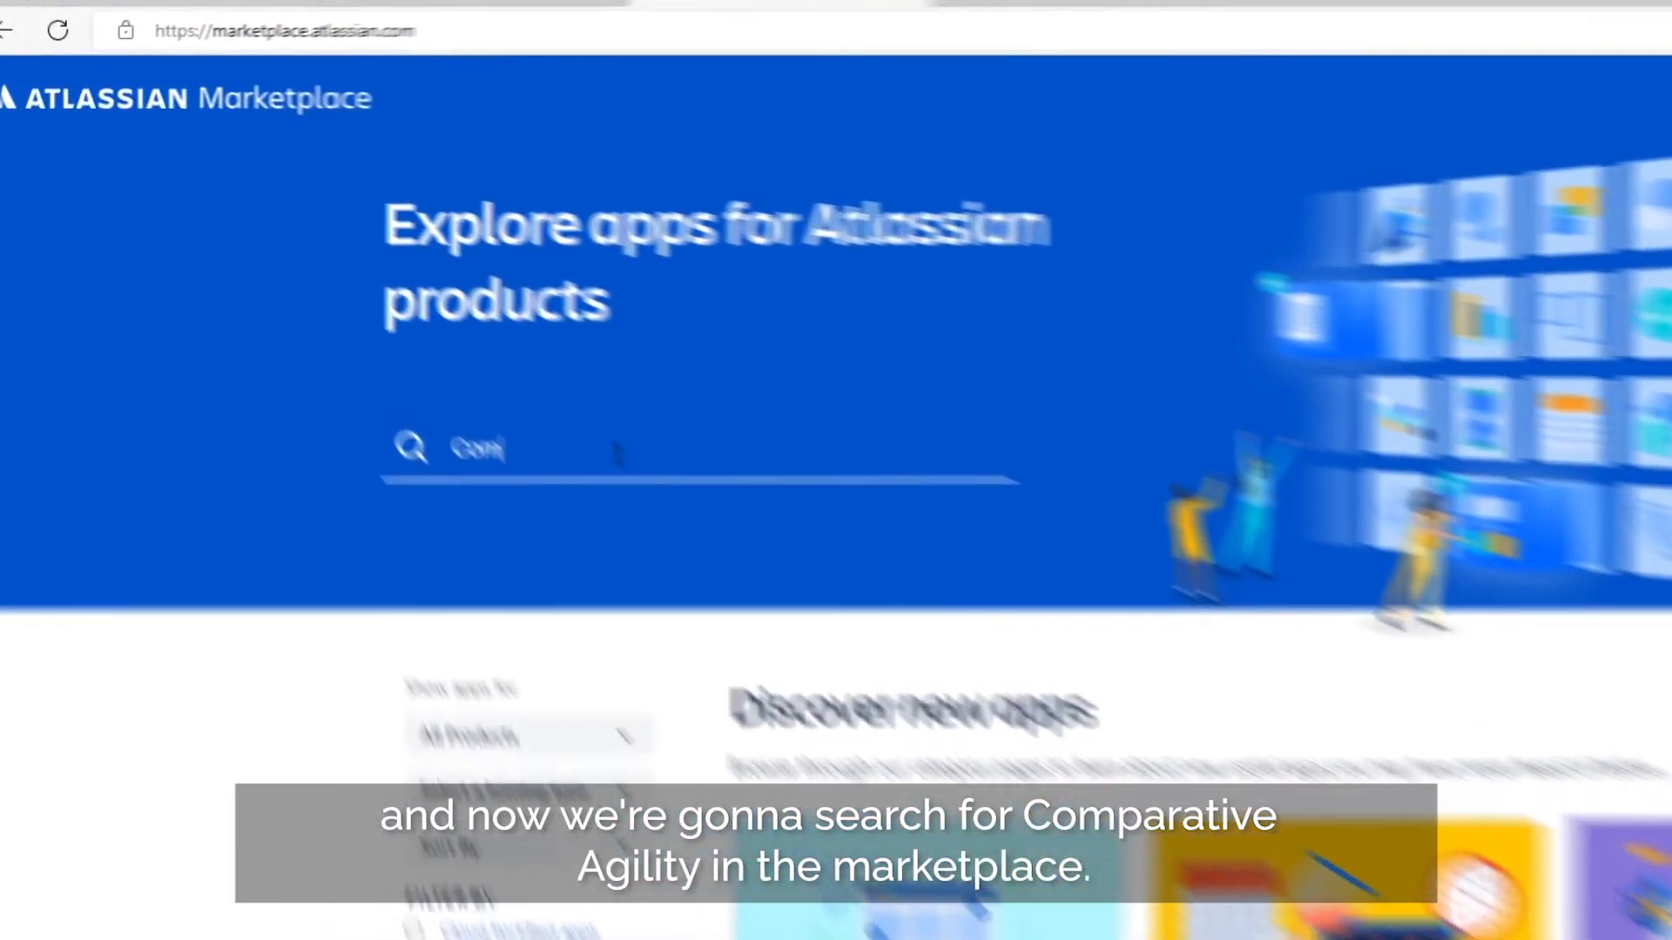
text(ative A)
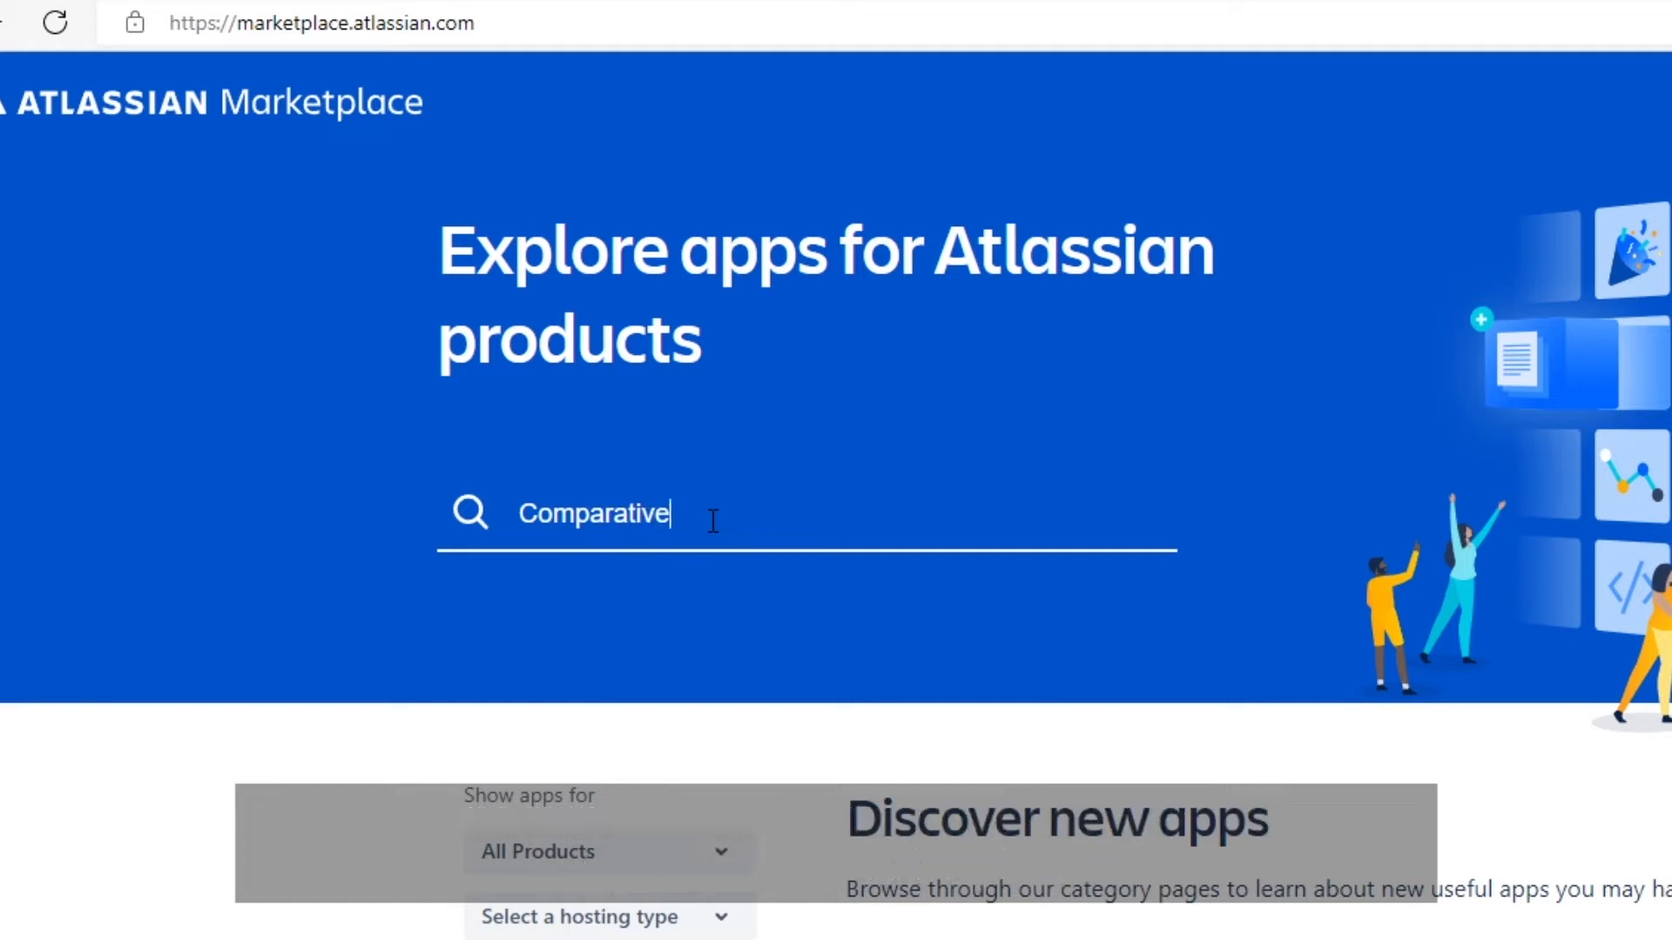
text(gility)
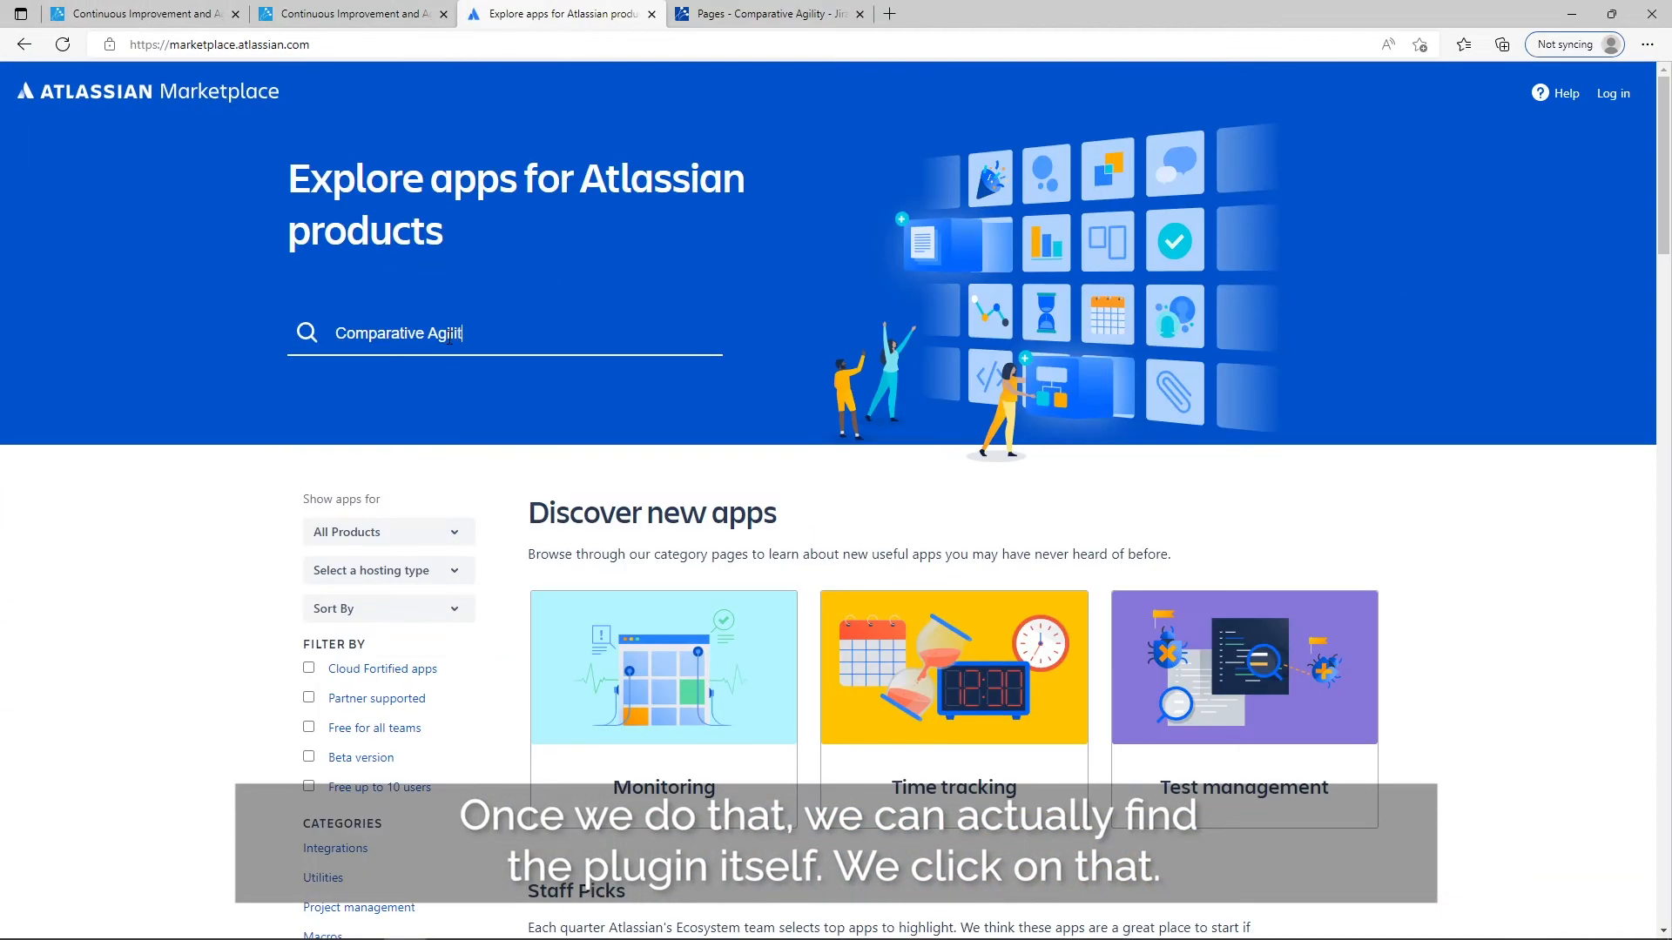
key(Return)
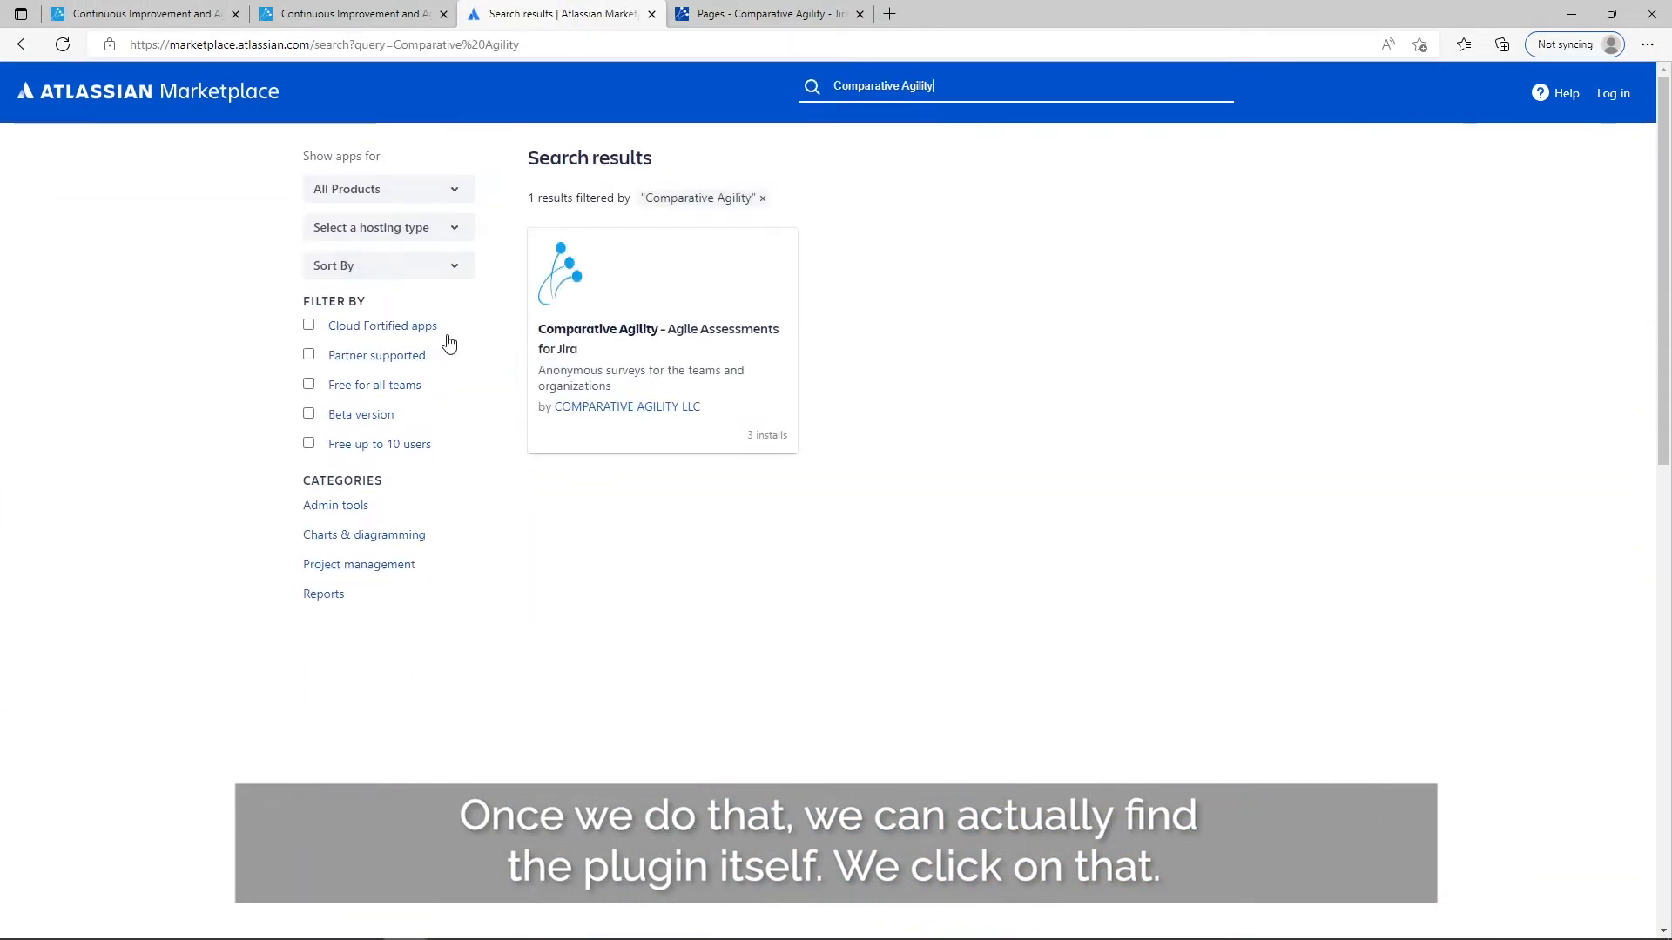
click(581, 337)
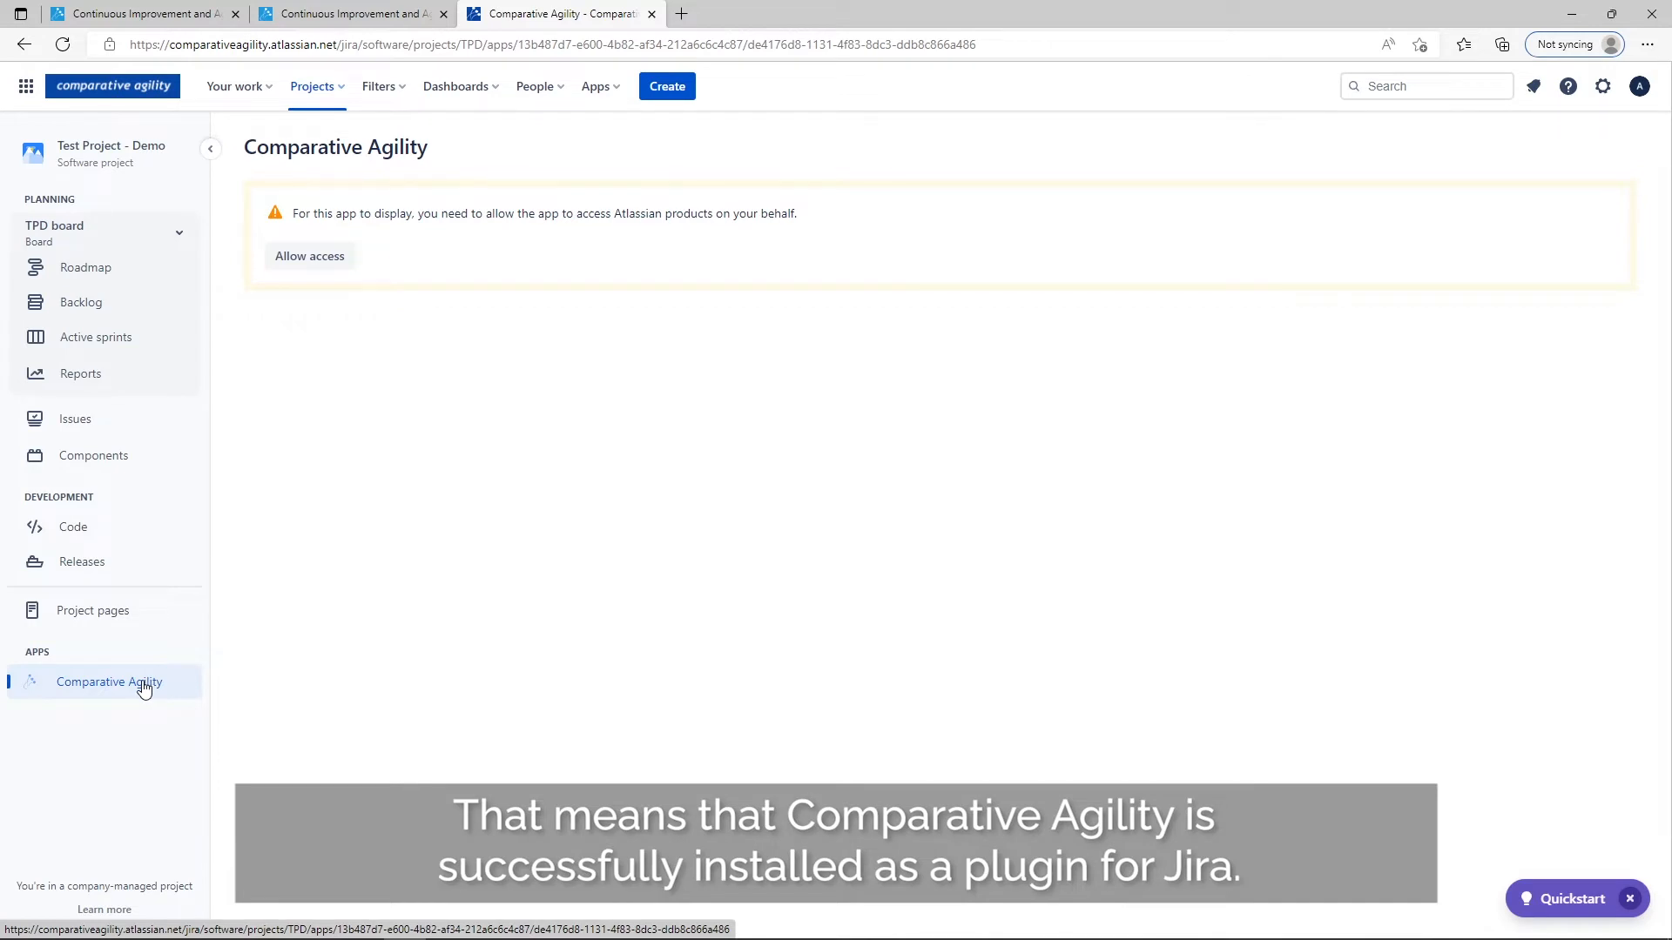
Step: Switch to the Comparative Agility web app, enable Jira integration in its integration settings and copy the API key
click(159, 13)
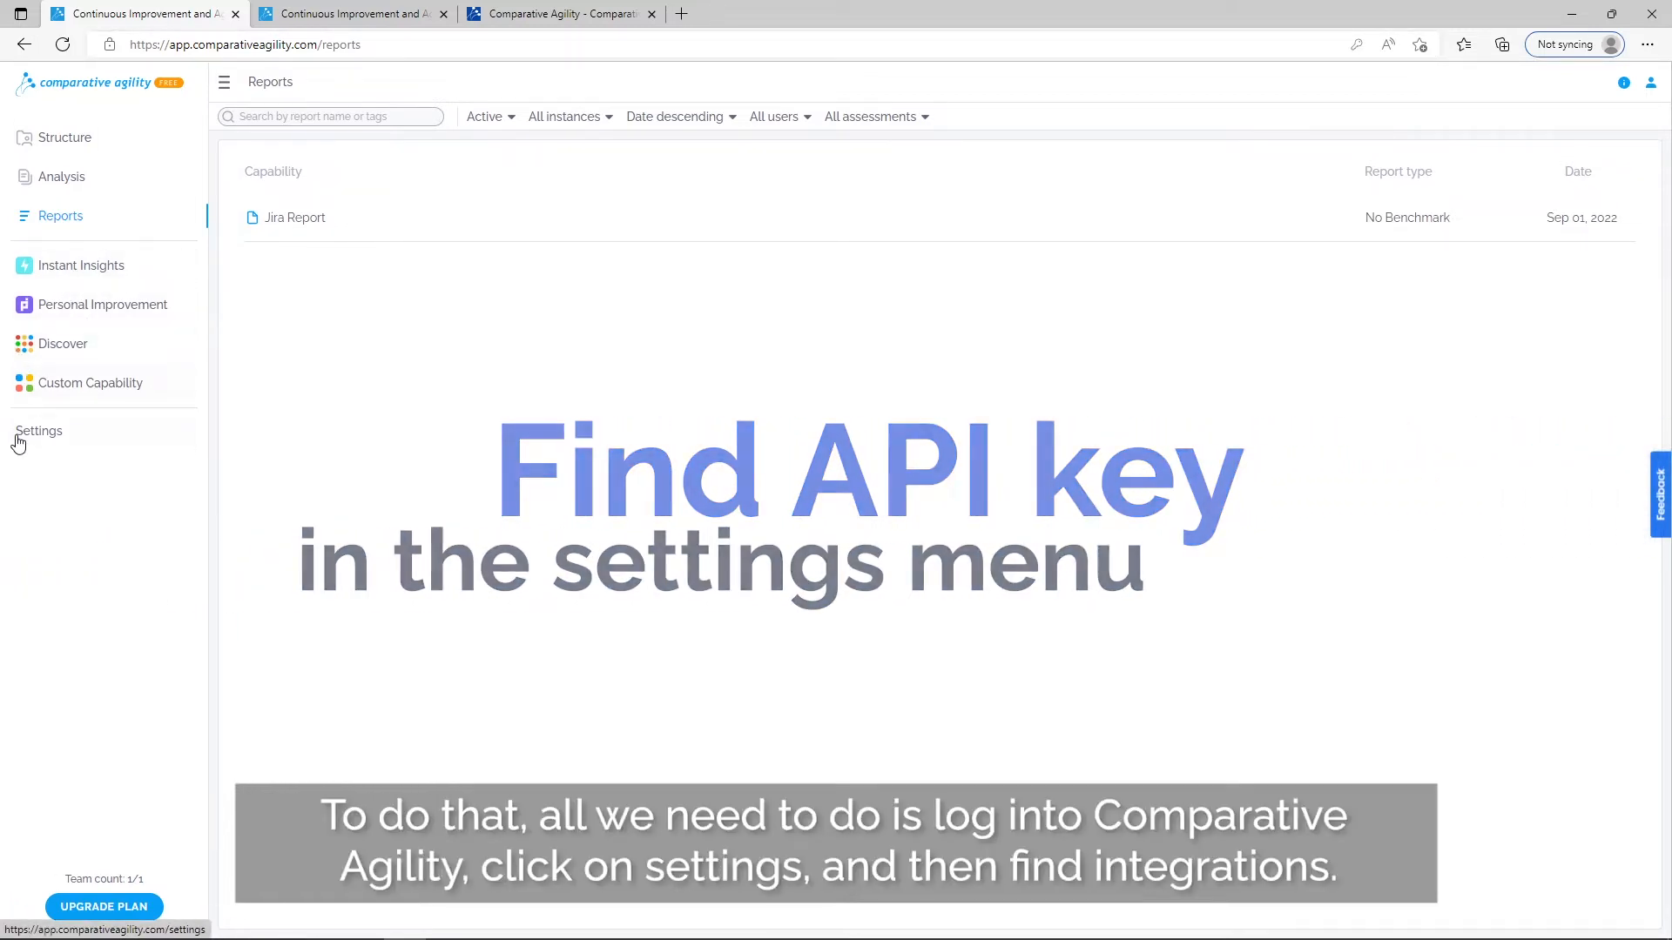
click(56, 440)
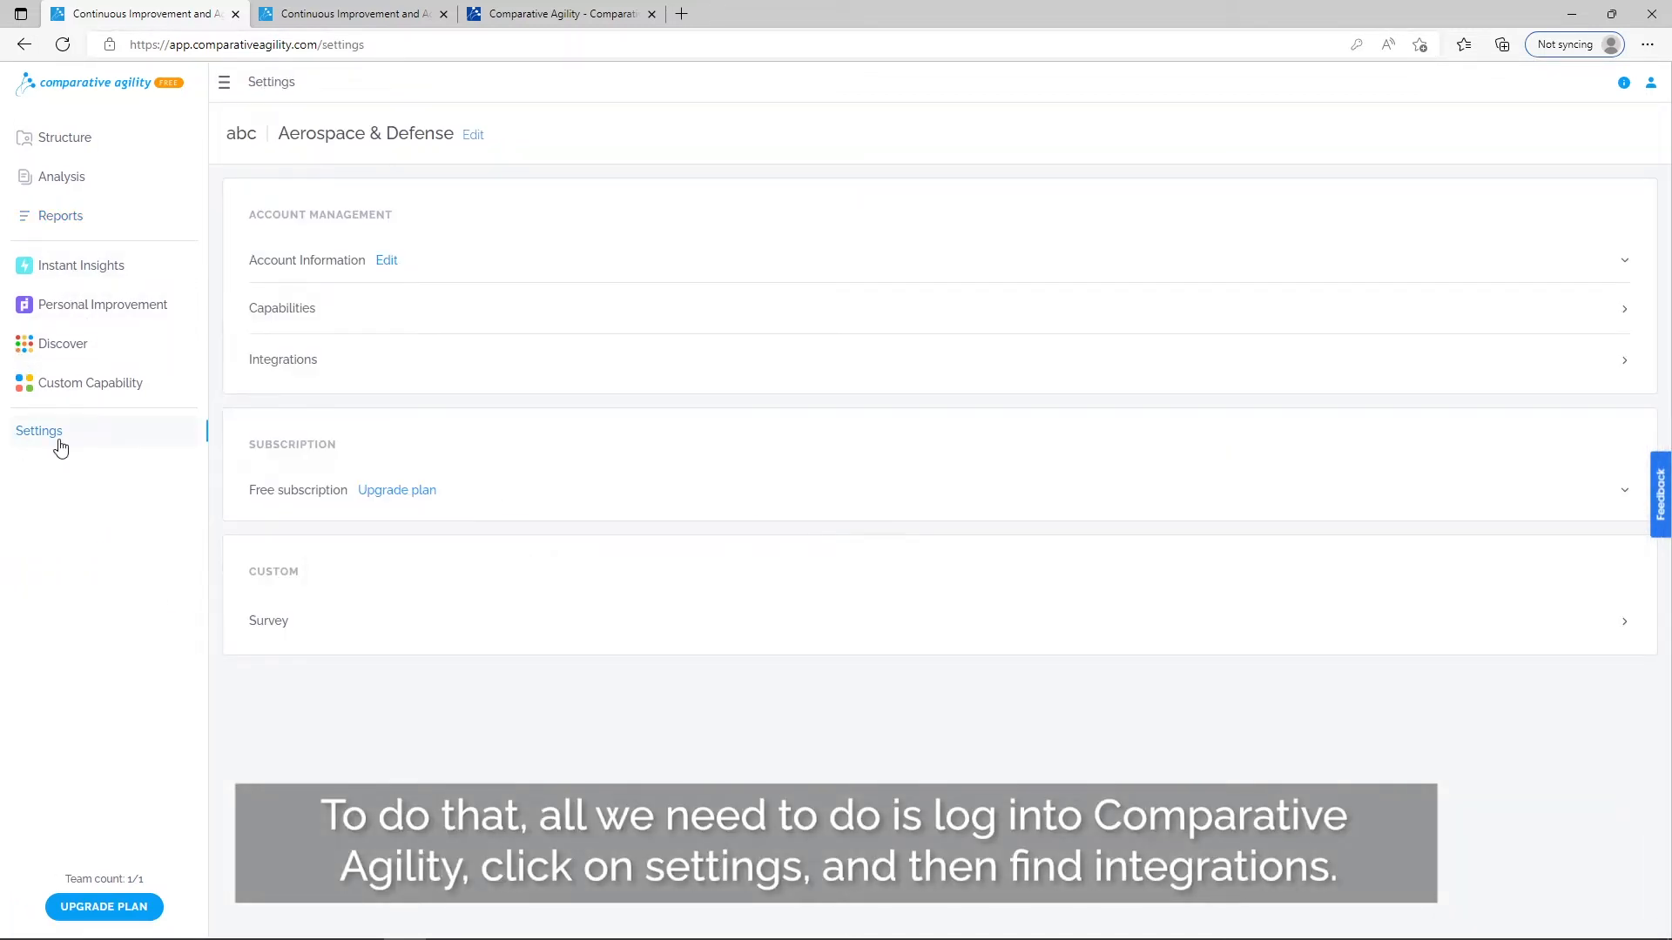
click(313, 368)
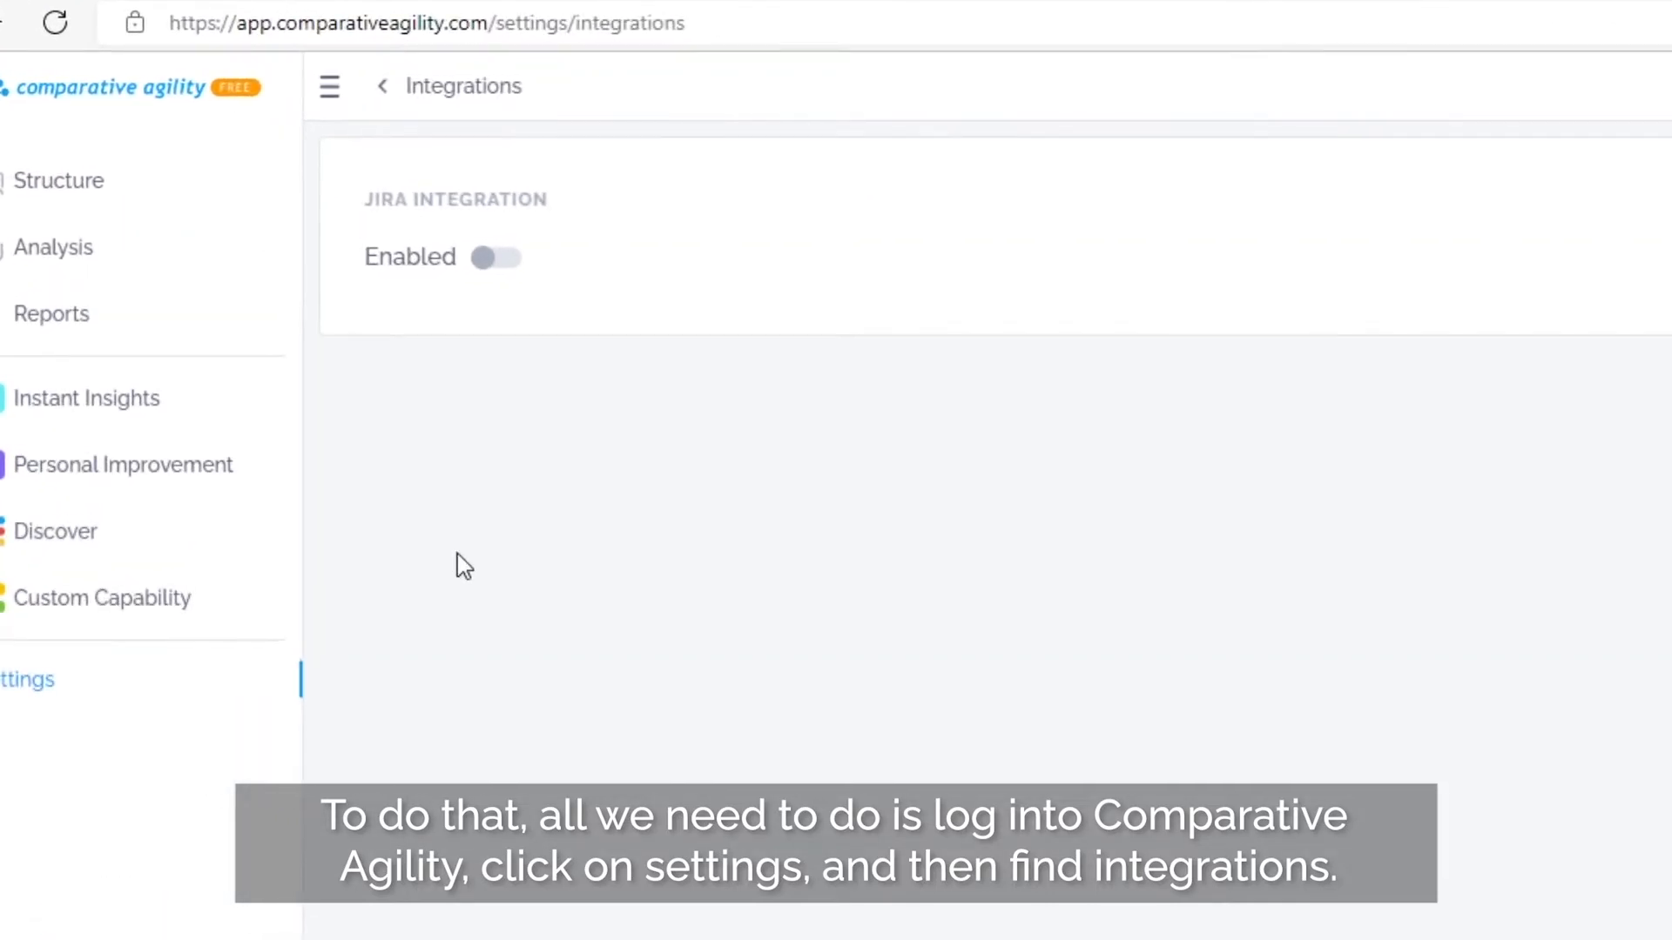
click(504, 262)
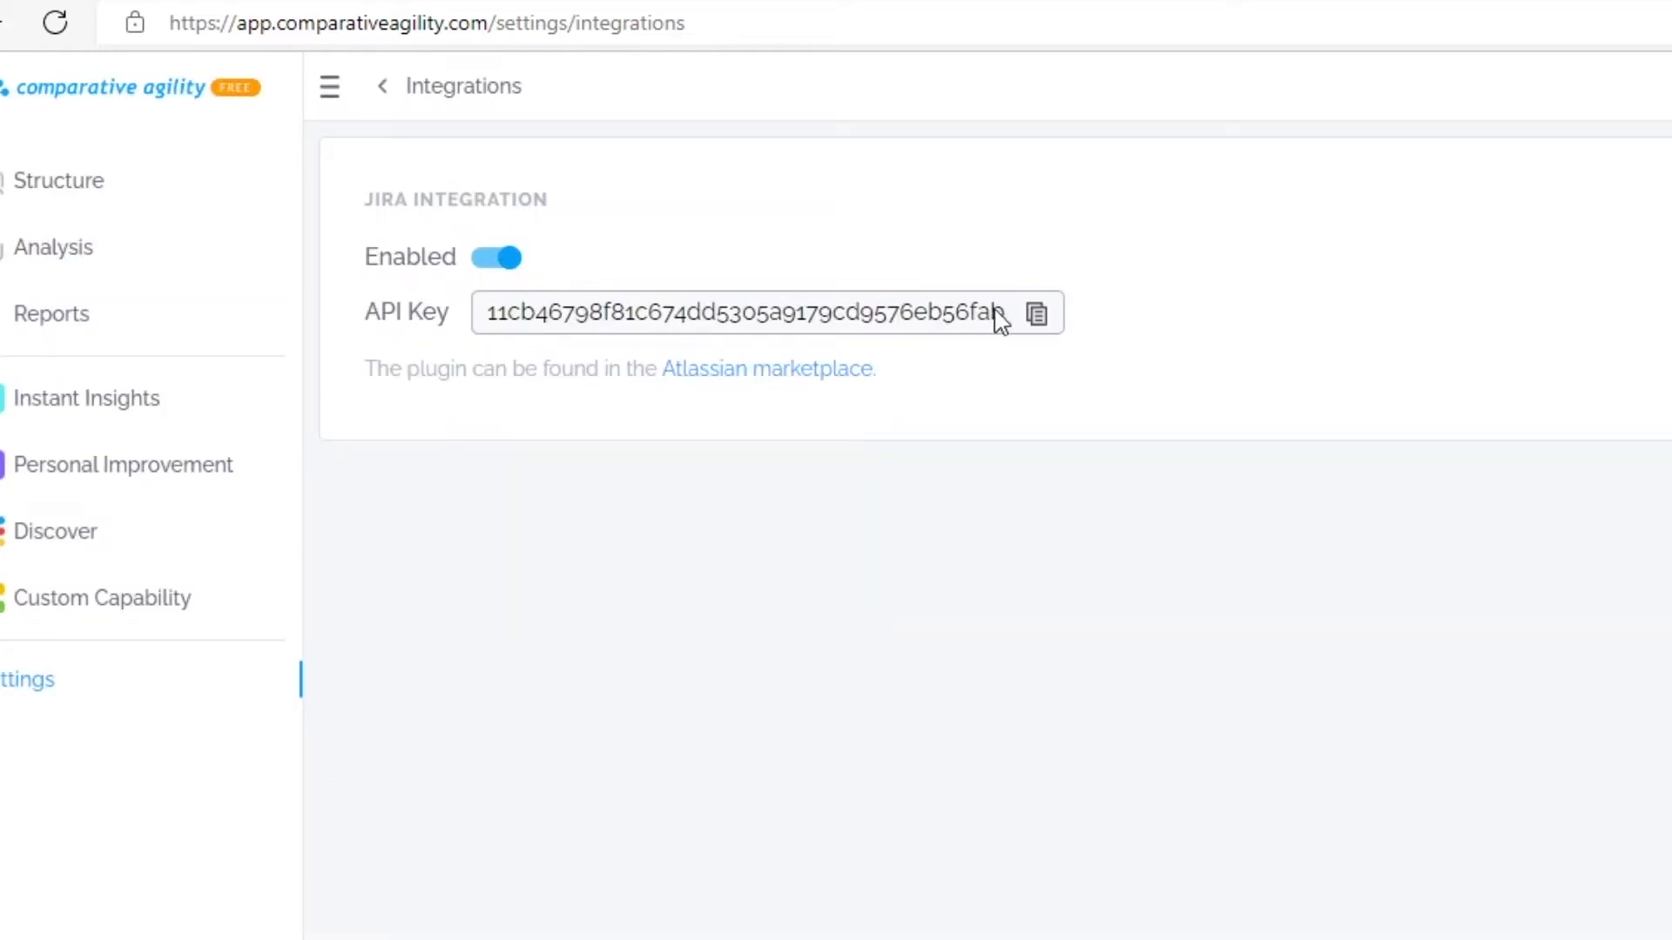
click(1014, 306)
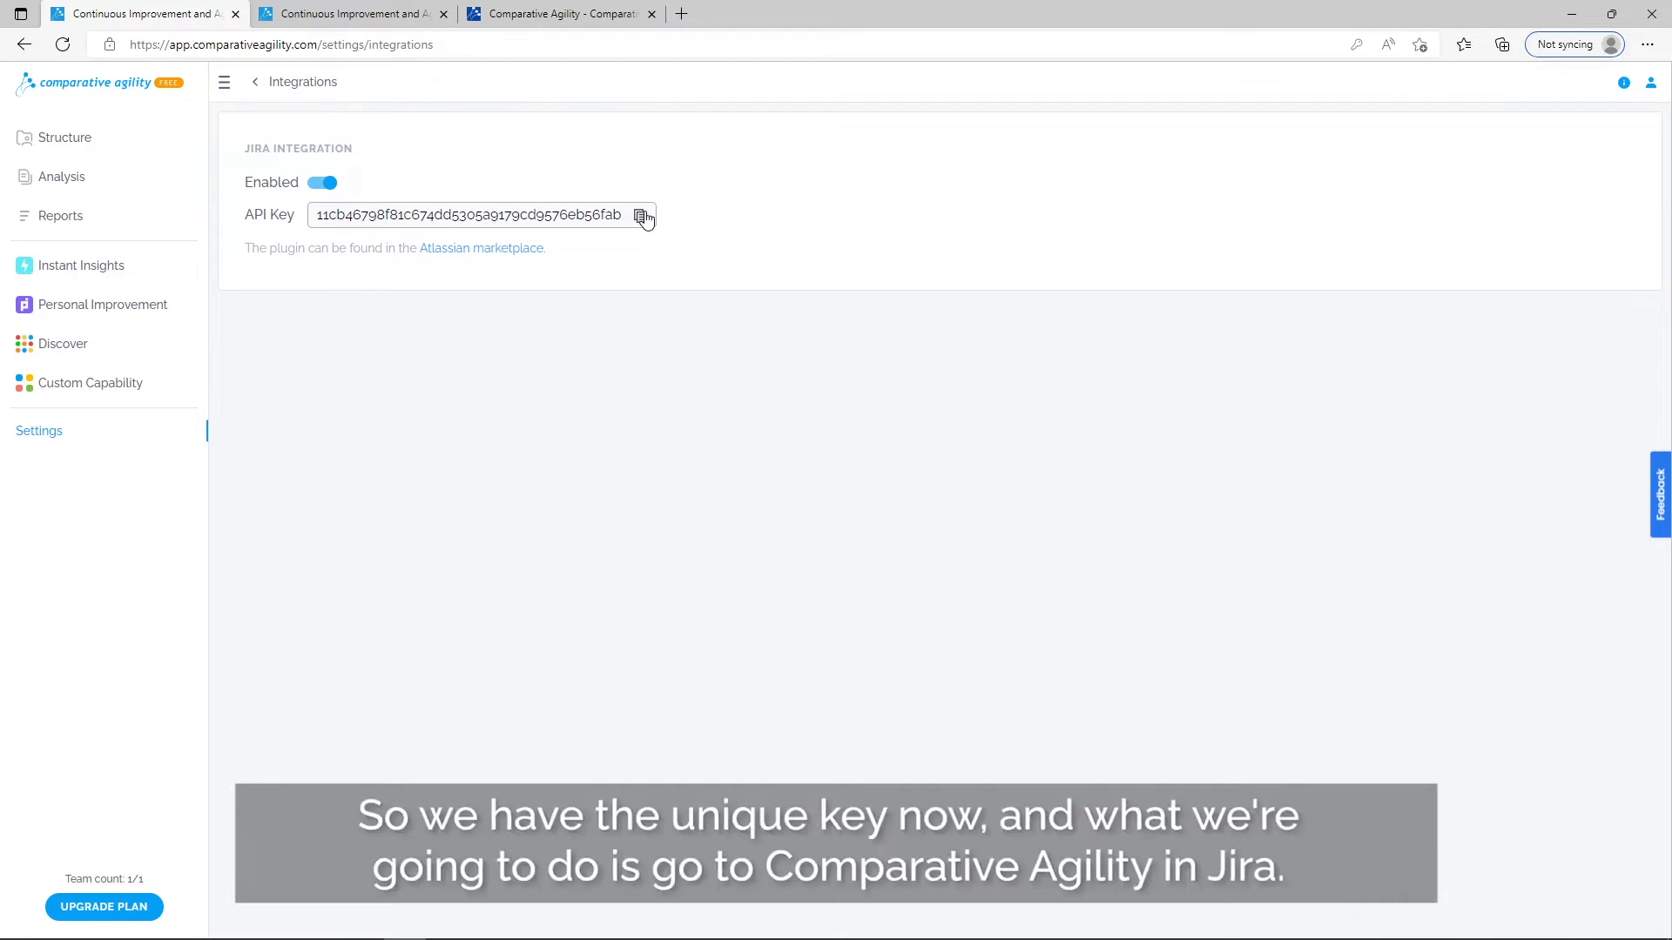
Step: Switch back to Jira and authorize the Comparative Agility app to access the Atlassian account
click(568, 12)
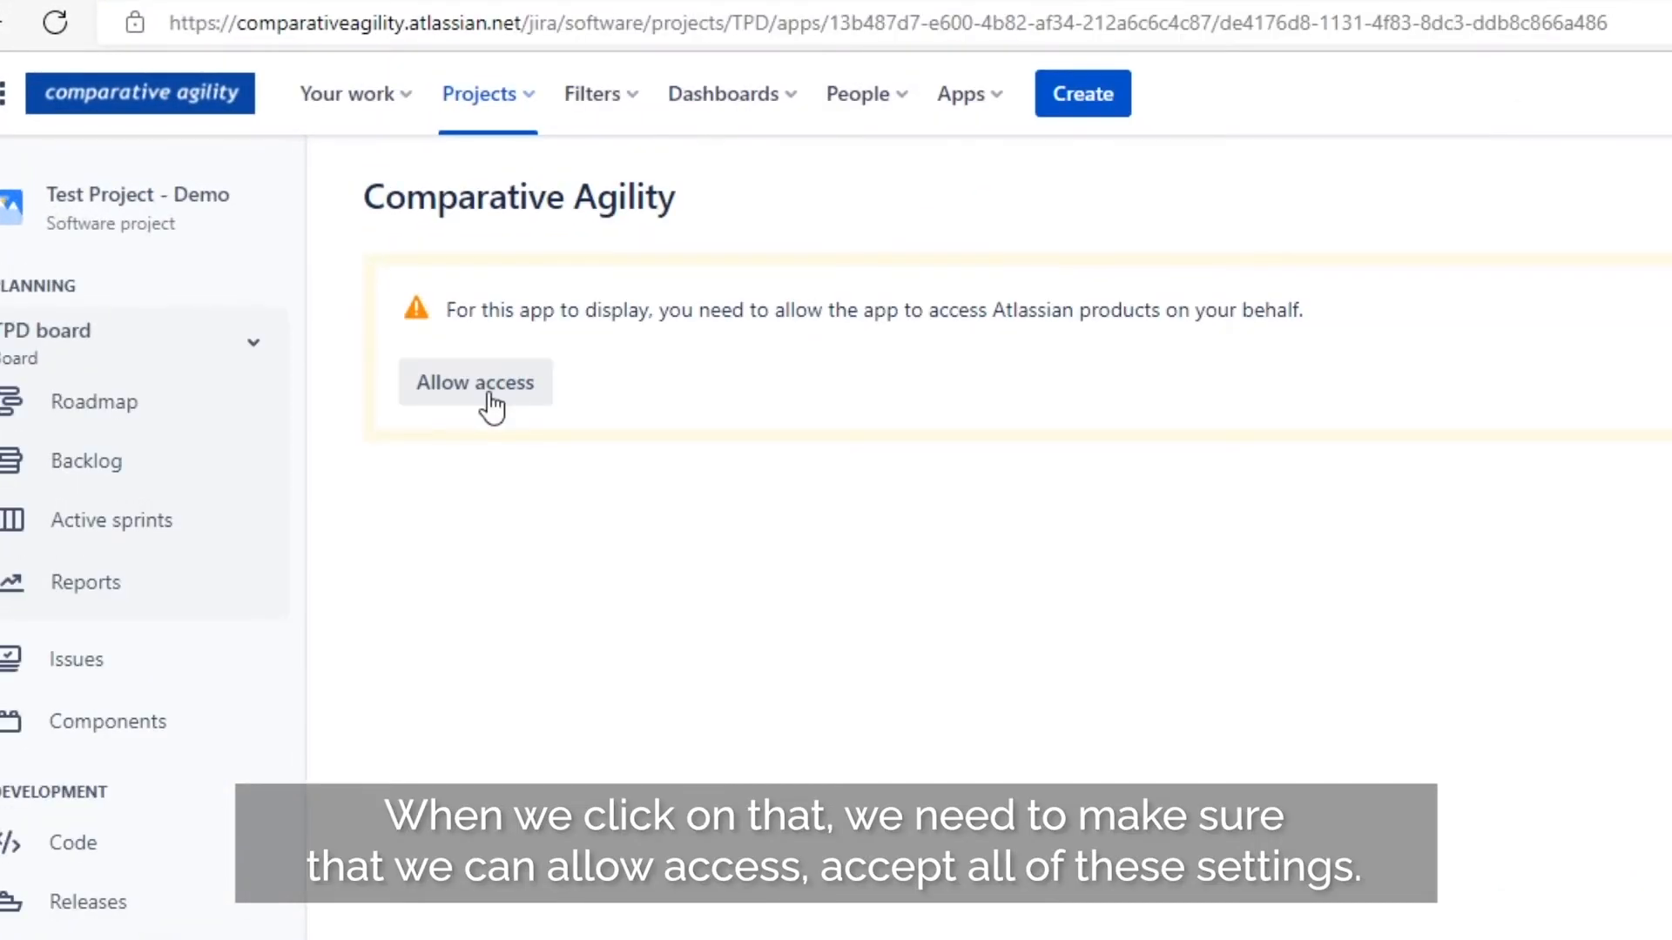
click(488, 396)
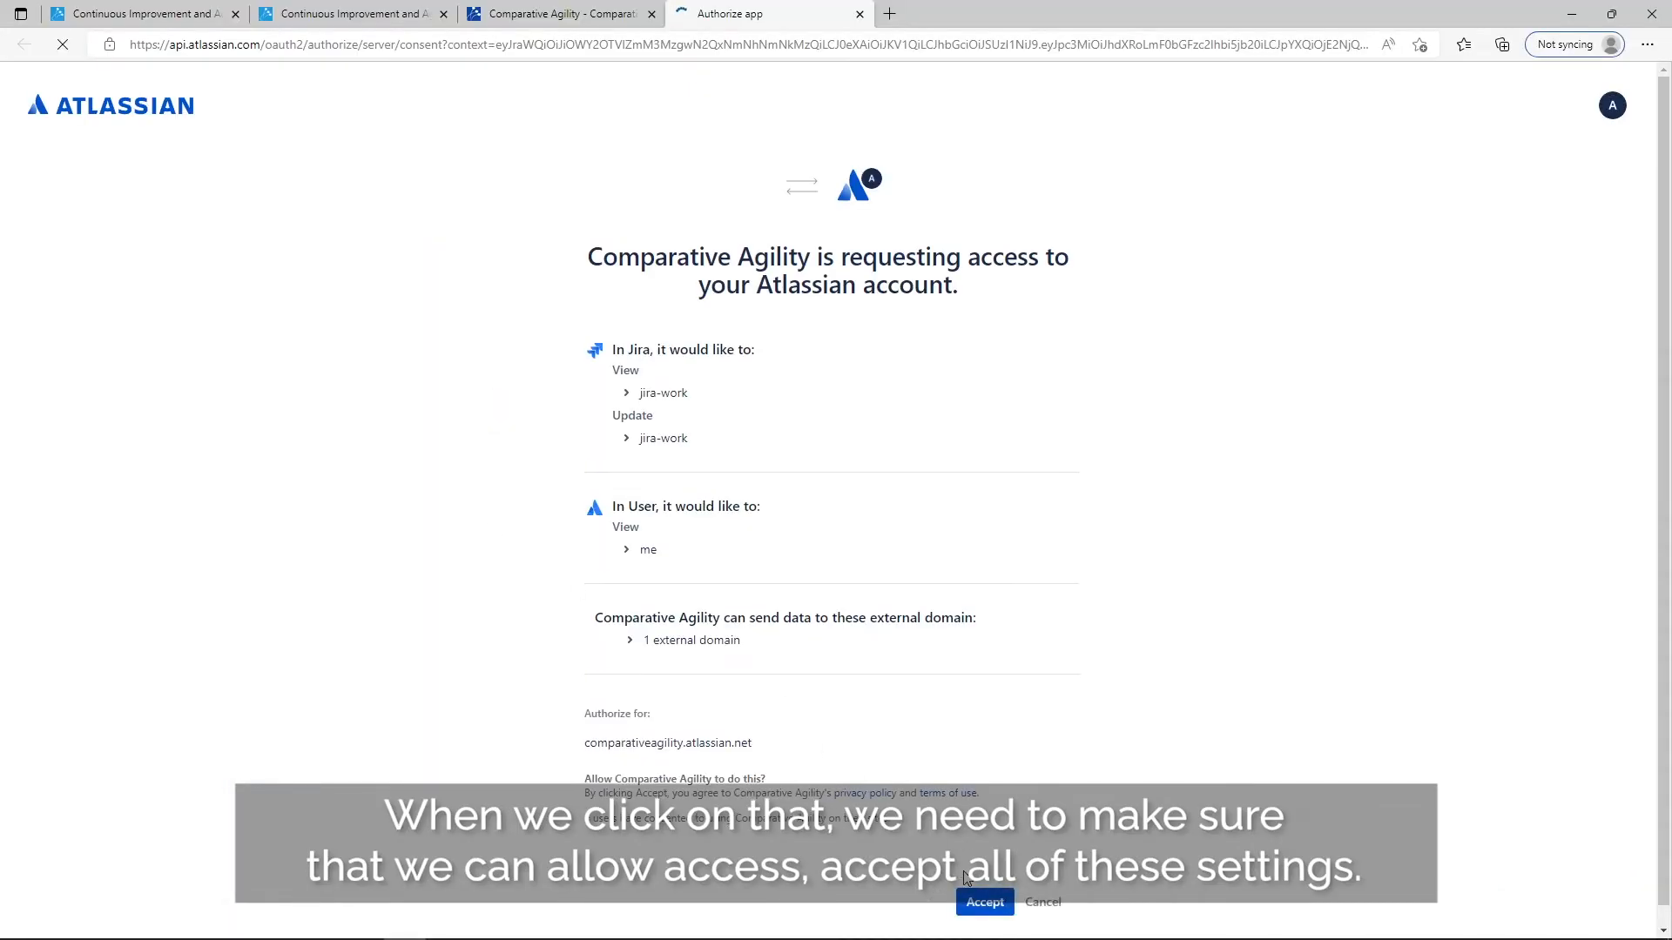
click(989, 899)
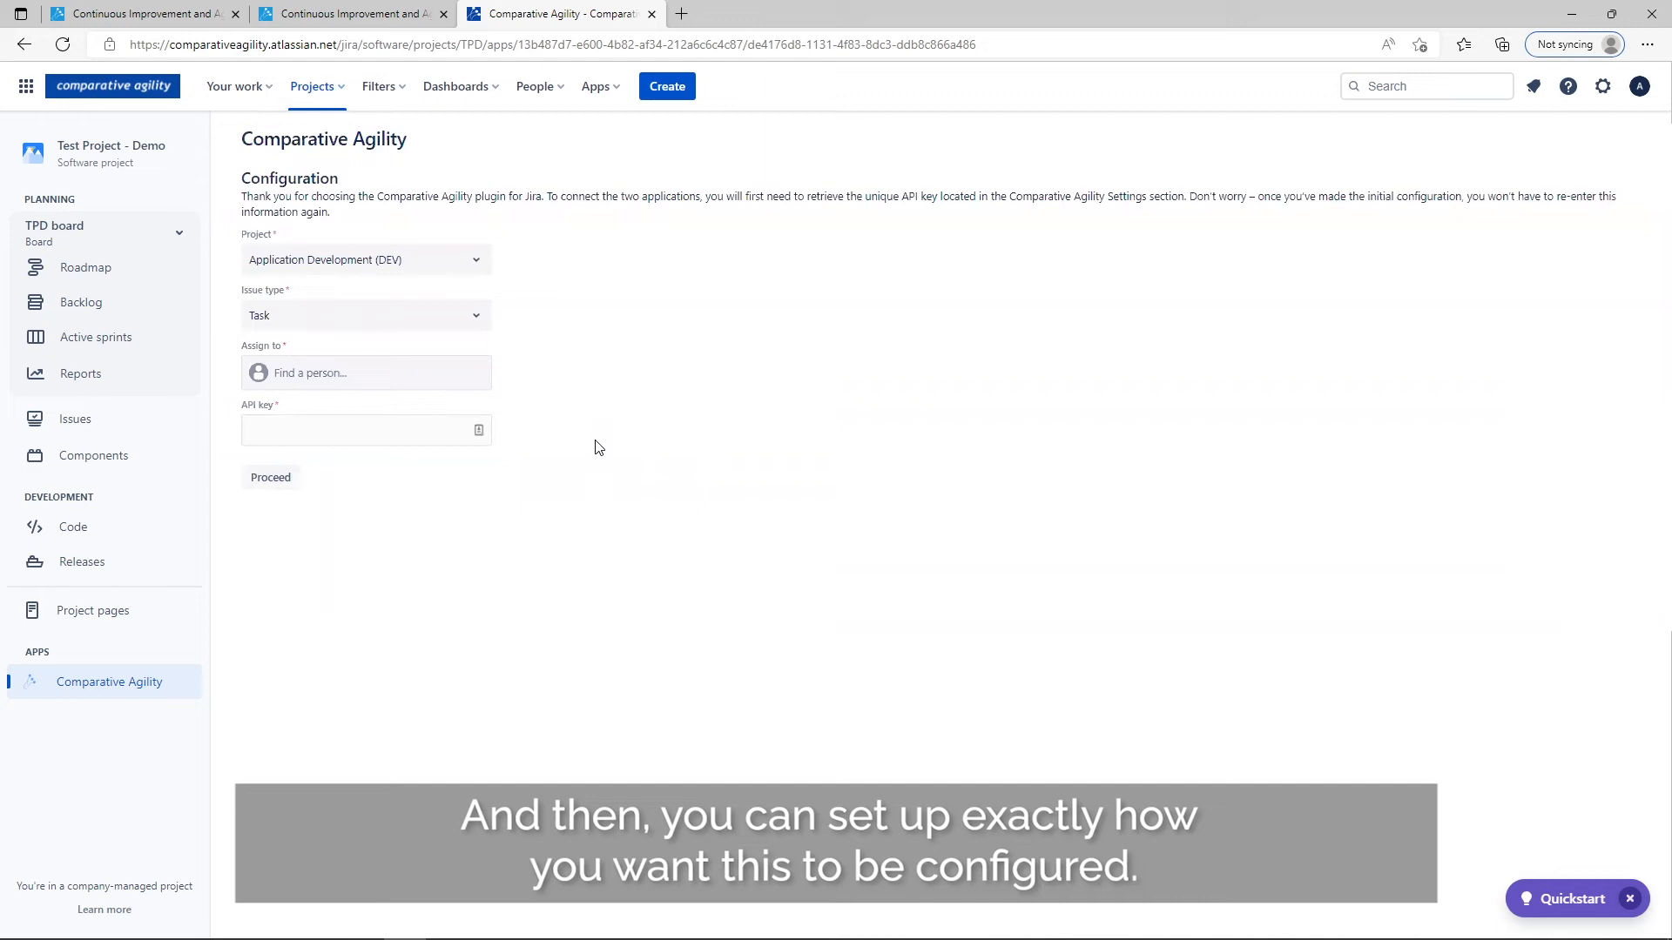
Step: Set the plugin configuration's project to Test Project - Demo (TPD) and the issue type to Story
click(476, 260)
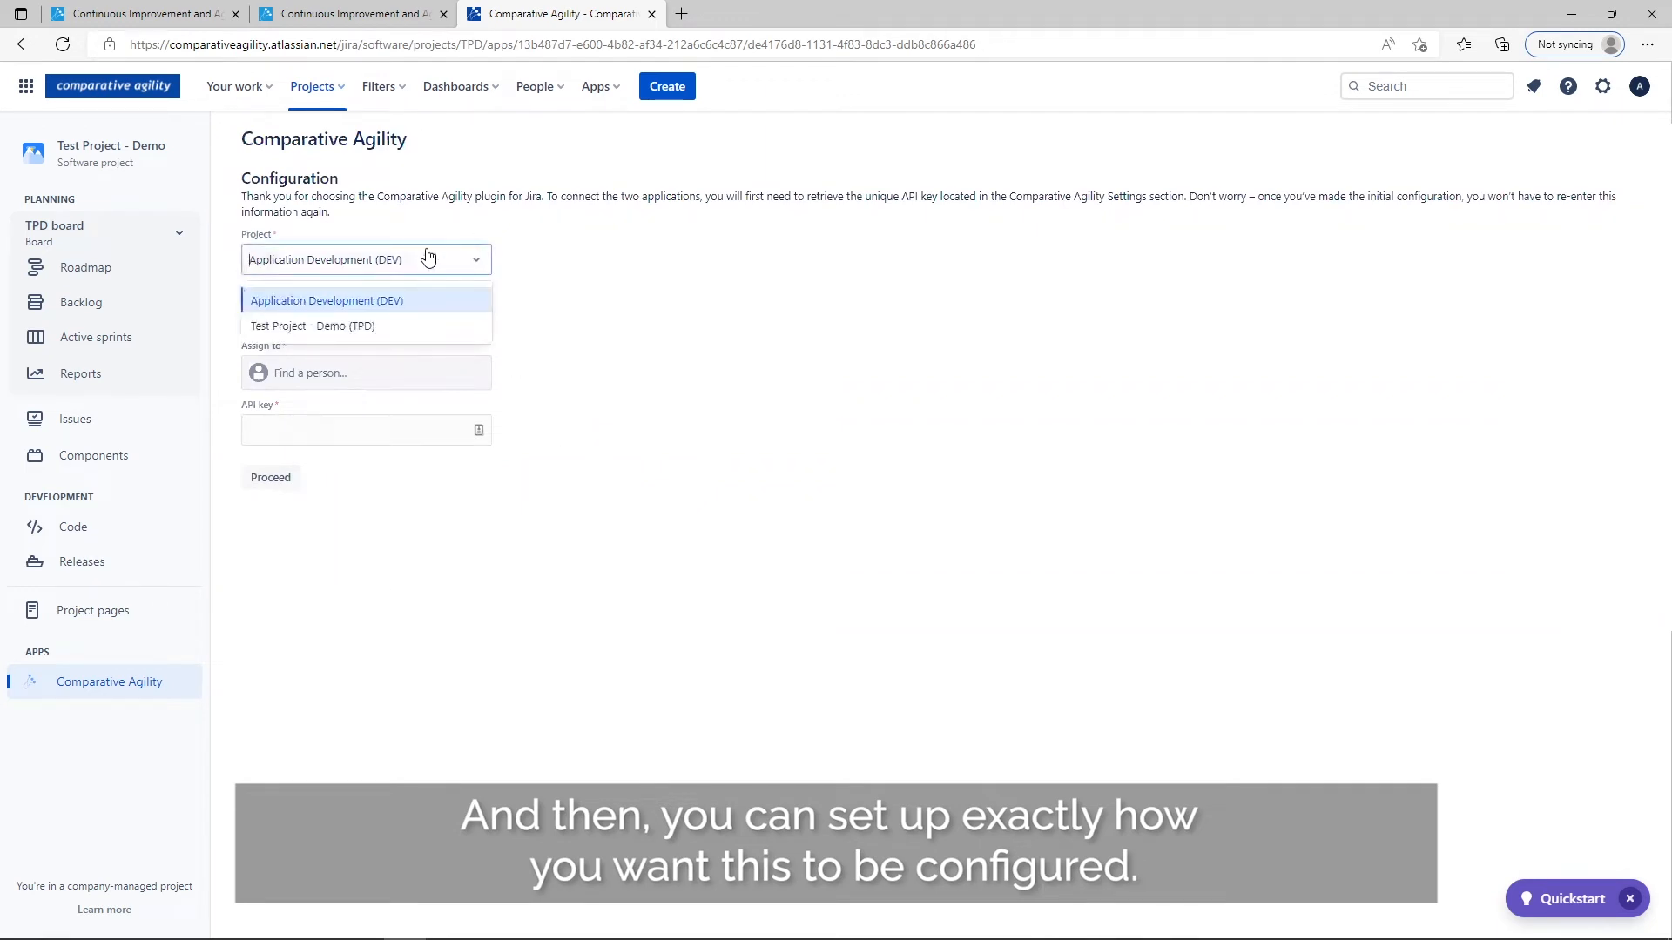
click(350, 327)
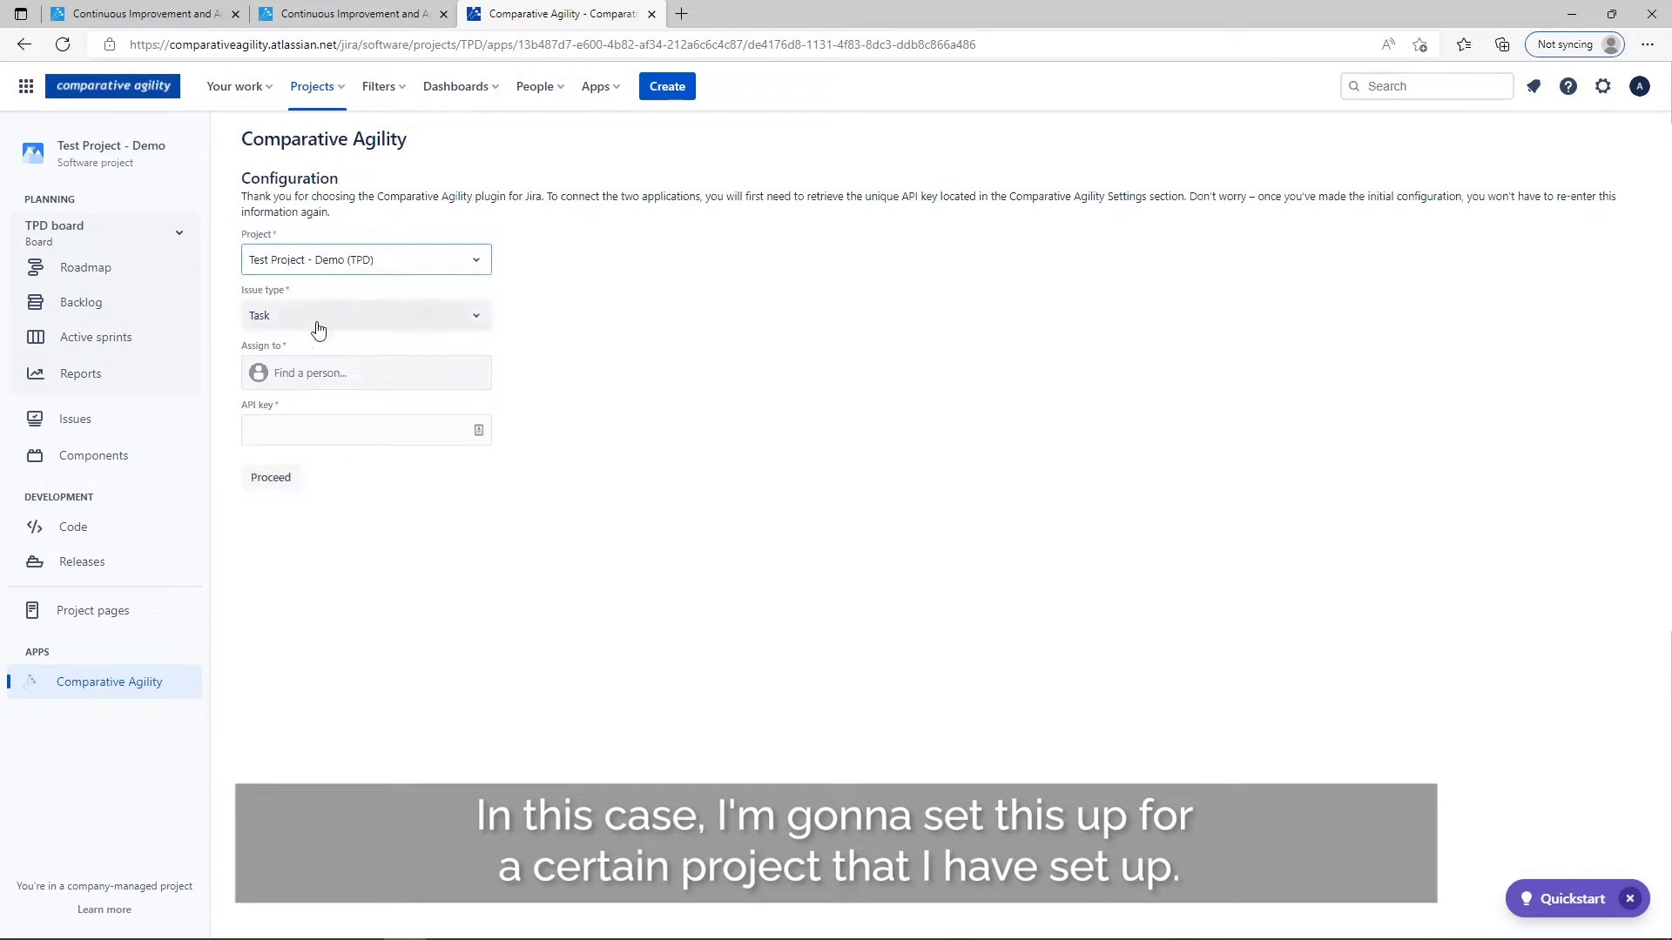
click(476, 321)
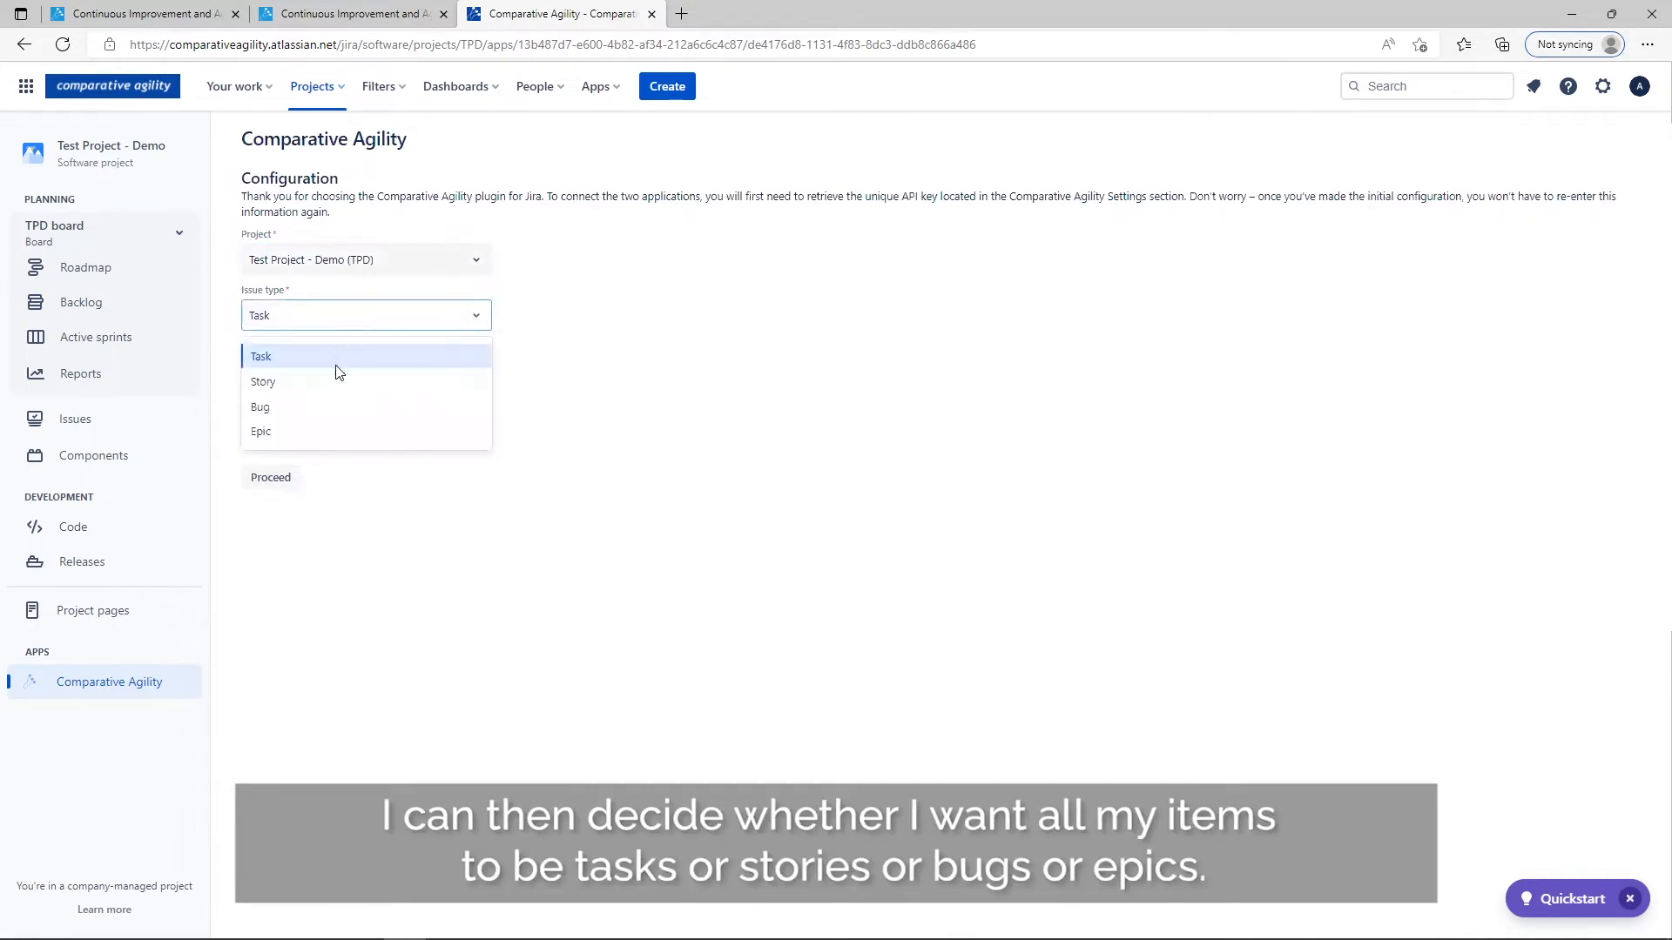
click(279, 385)
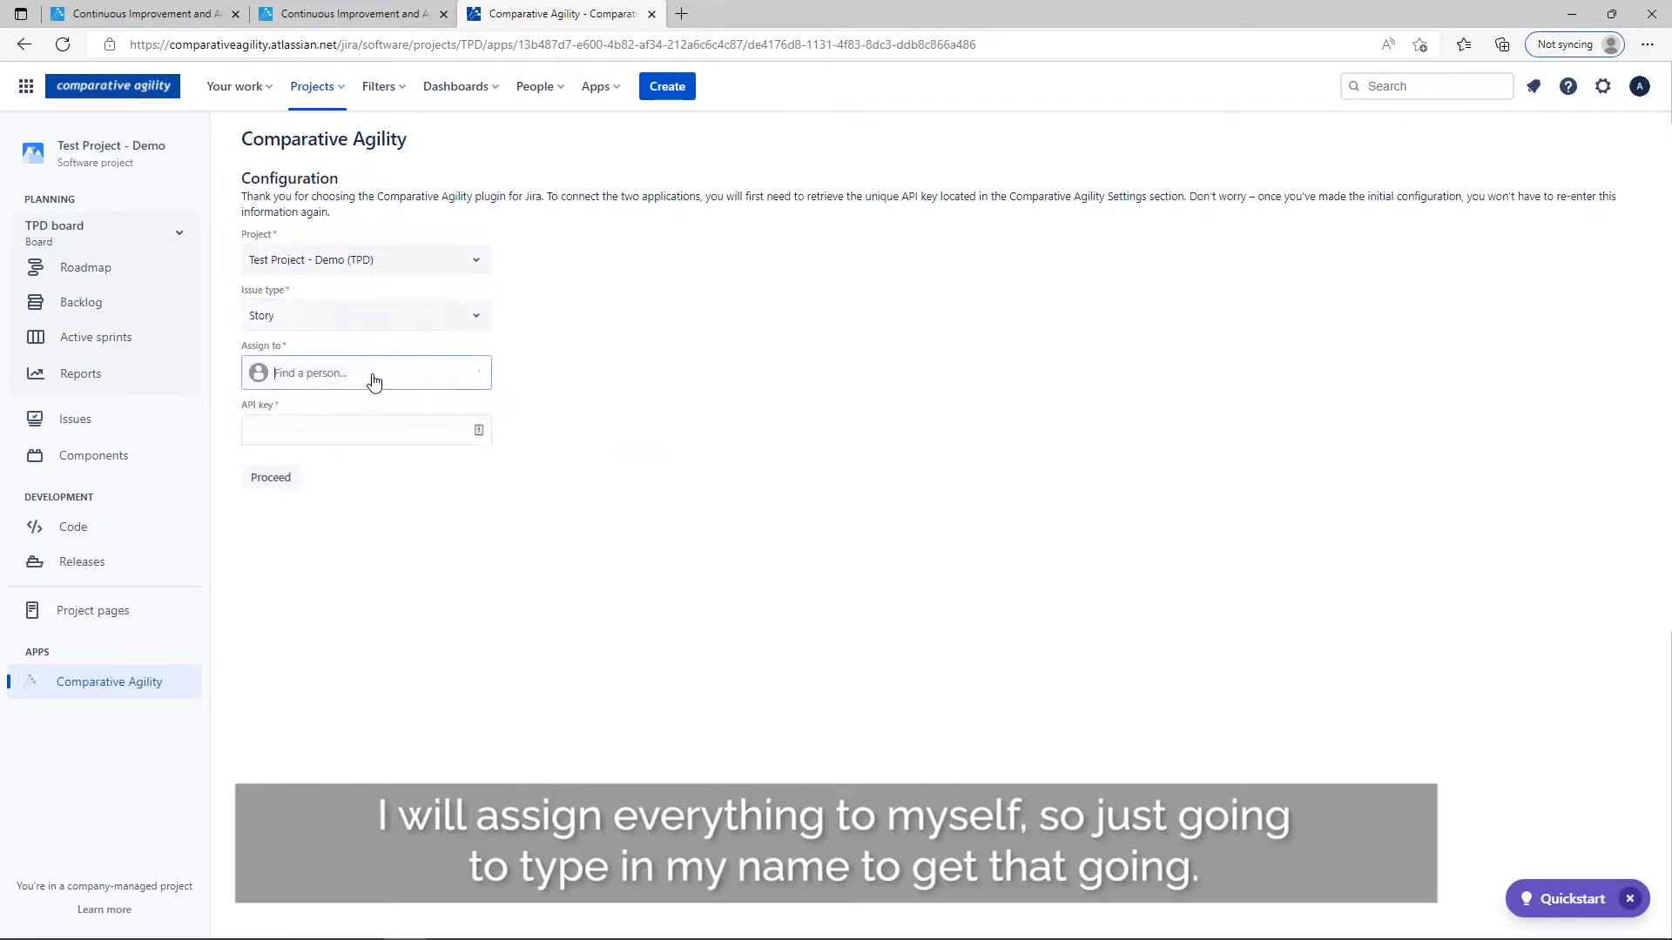
Step: Assign the plugin's issues to your own user, paste the API key and submit the configuration
click(351, 416)
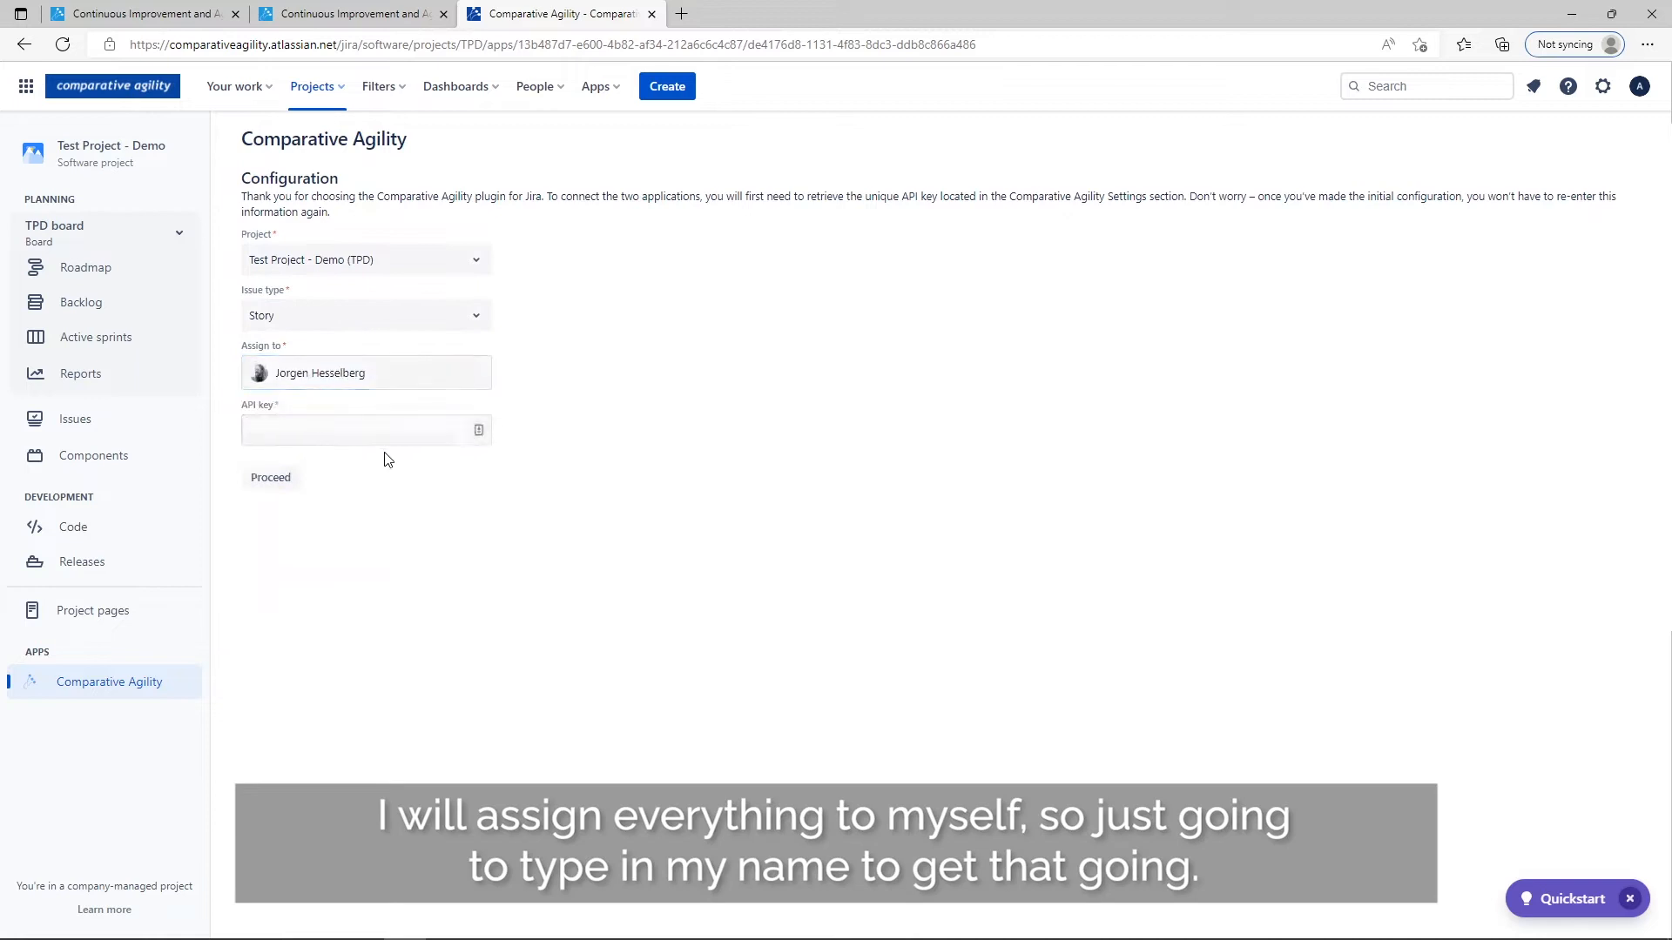
click(415, 431)
key(ctrl+v)
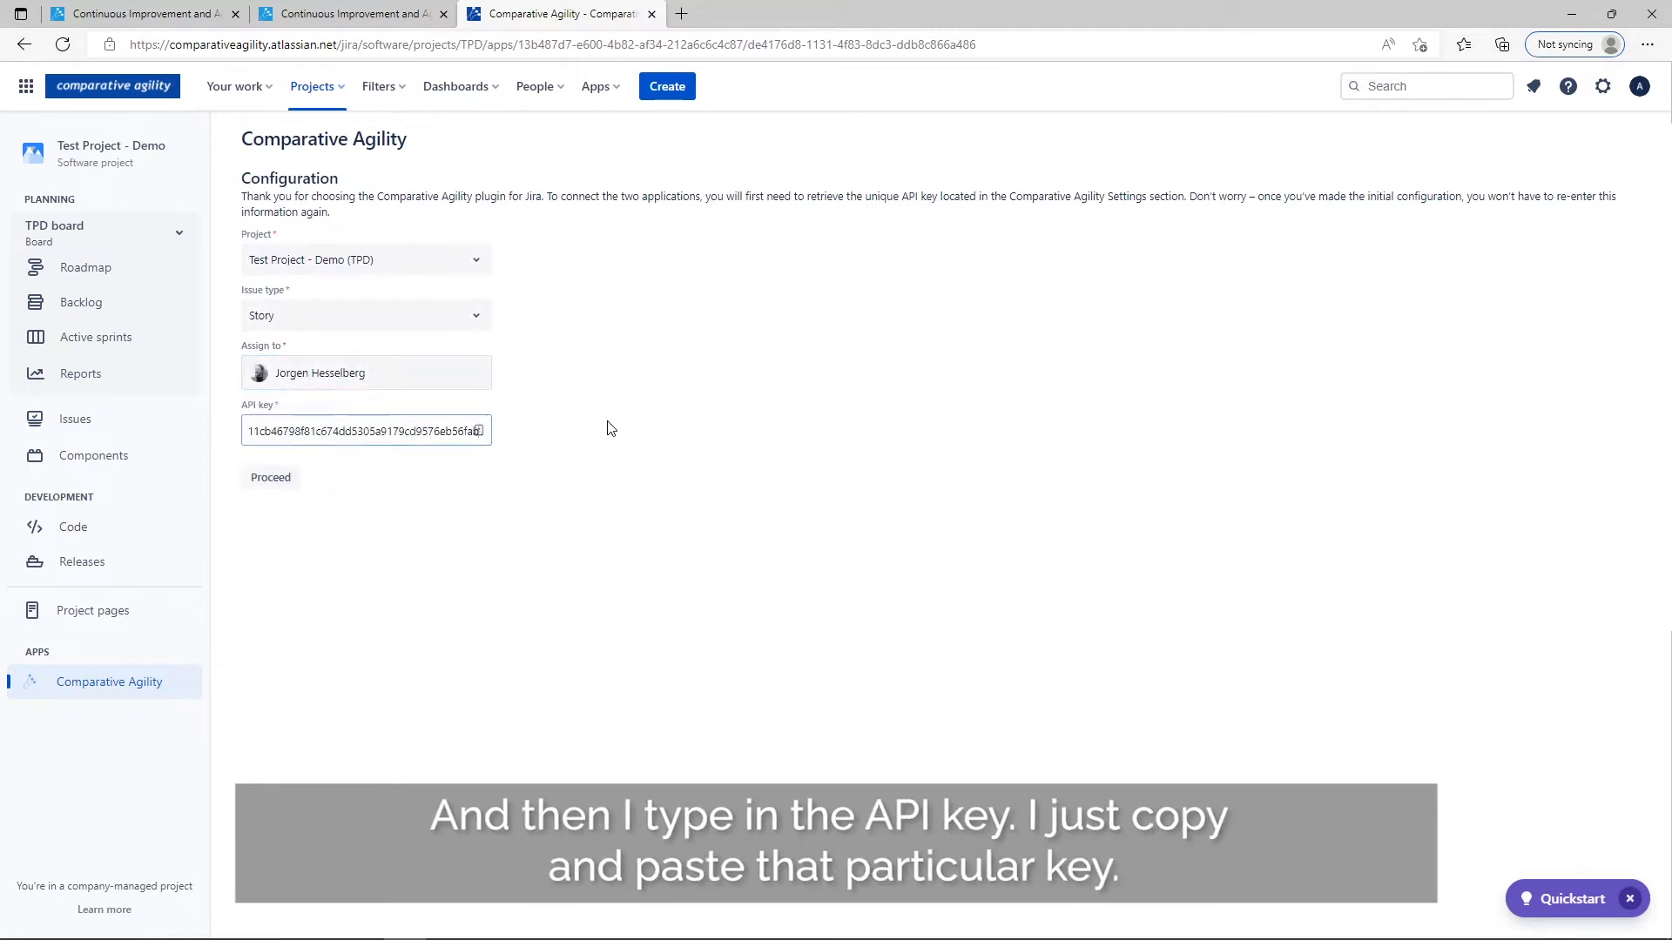
click(286, 482)
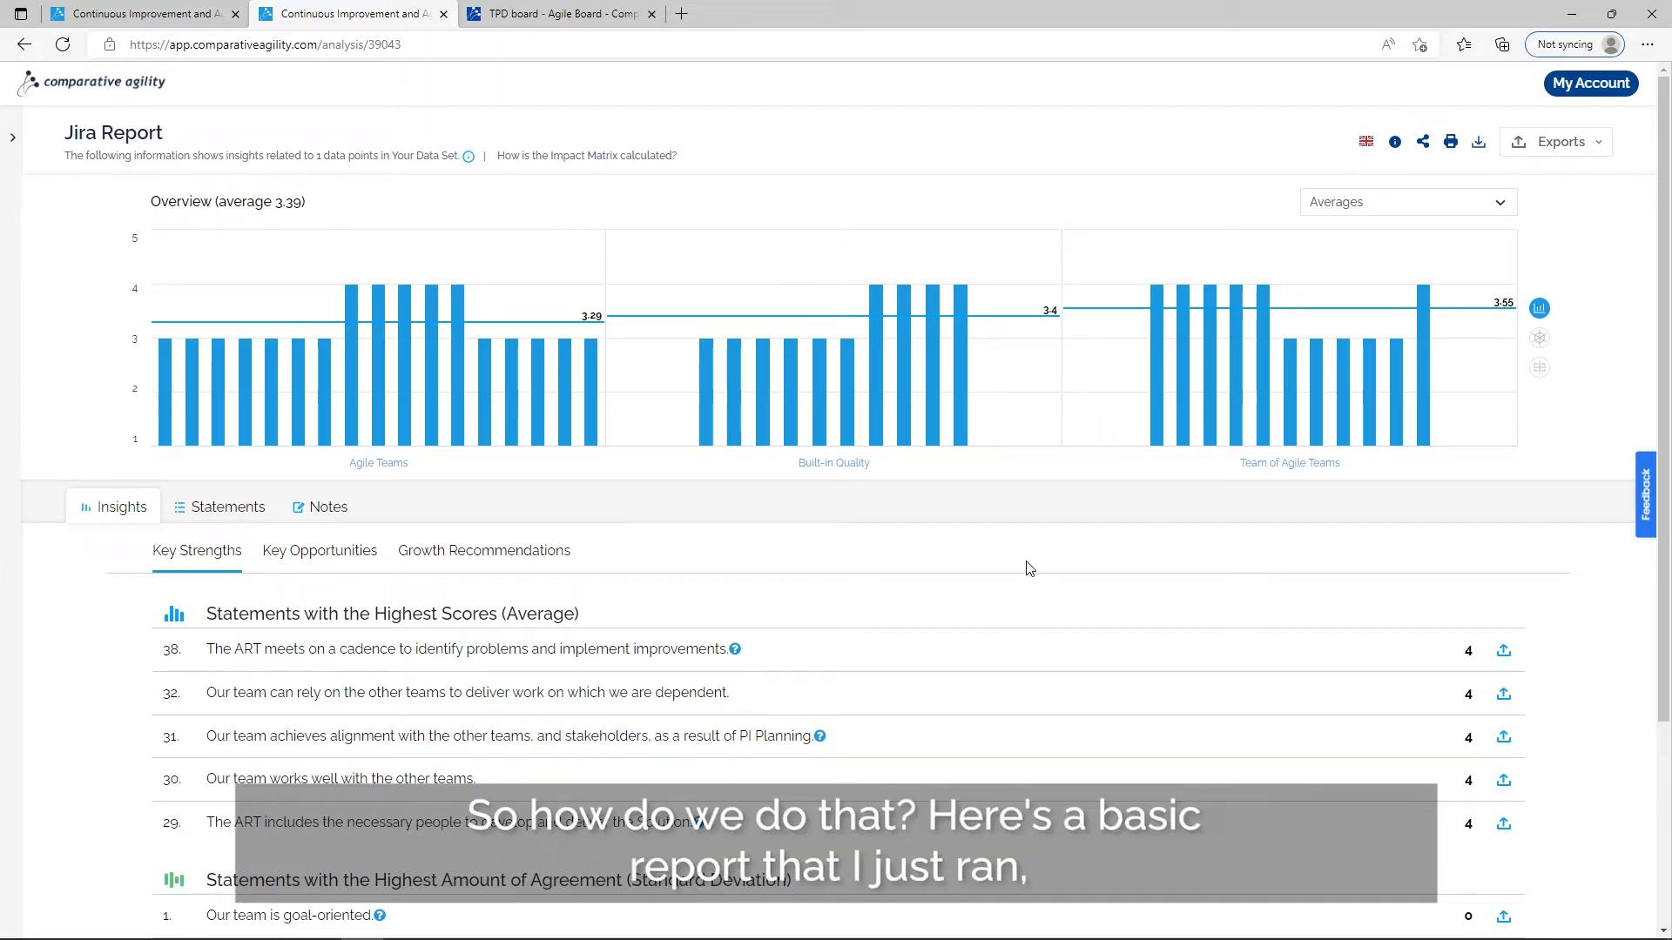
Step: Export the statement "Our team is goal-oriented." from the Jira Report's key opportunities and show the pending exports
scroll(1031, 566, down, 2)
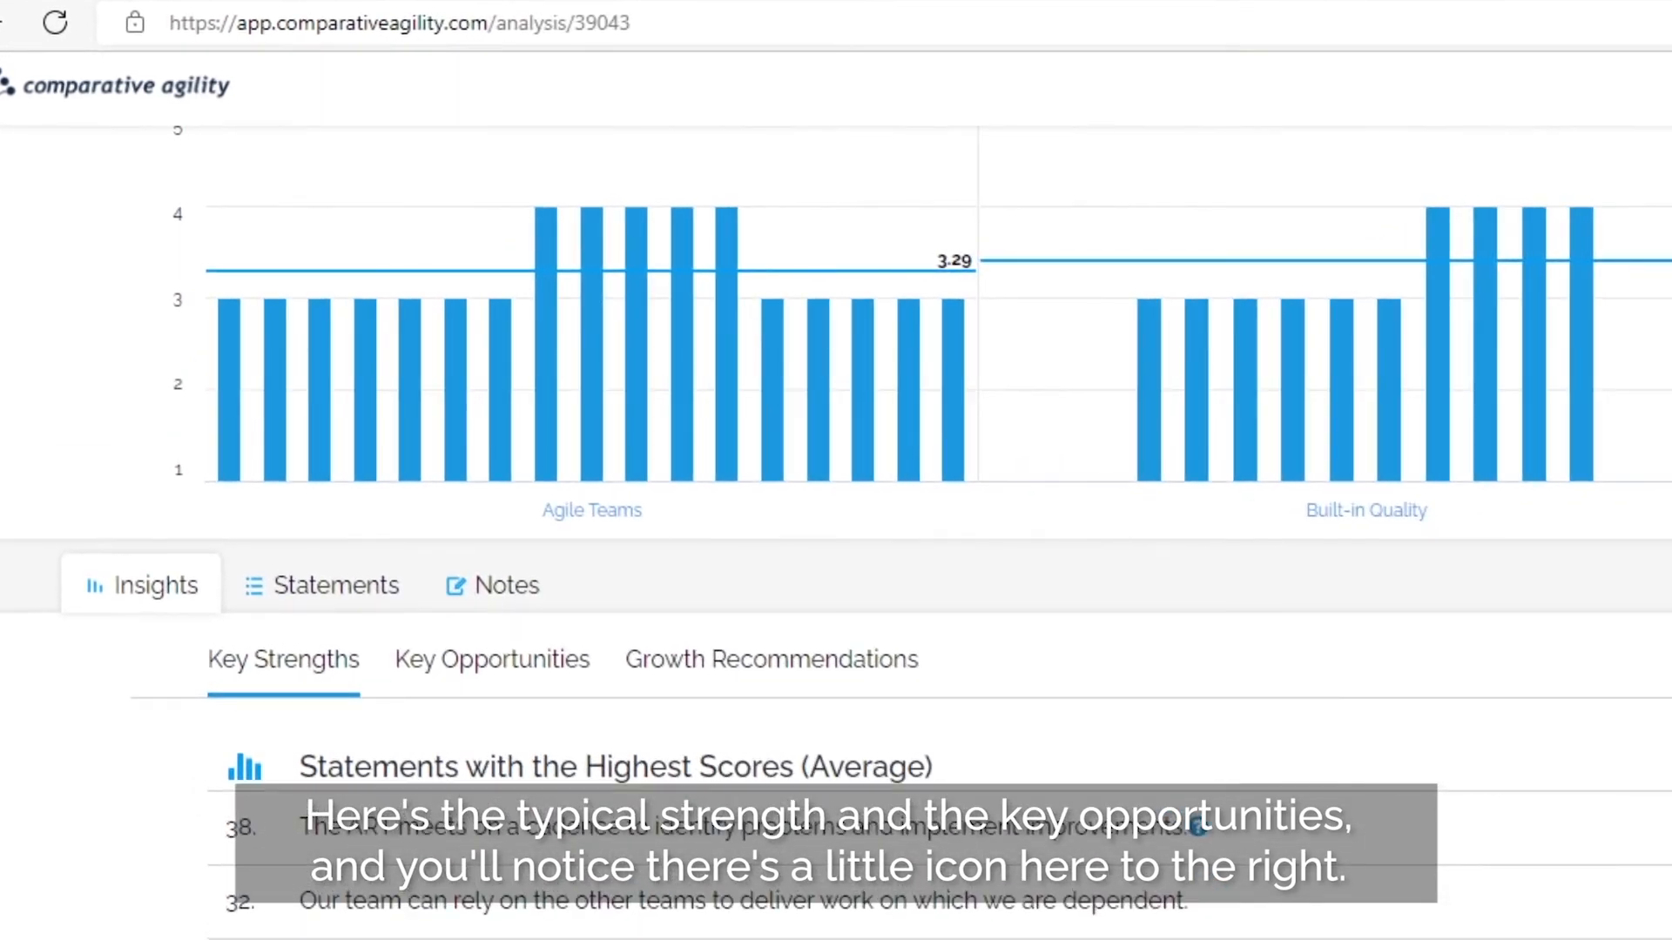
scroll(697, 784, down, 3)
click(567, 452)
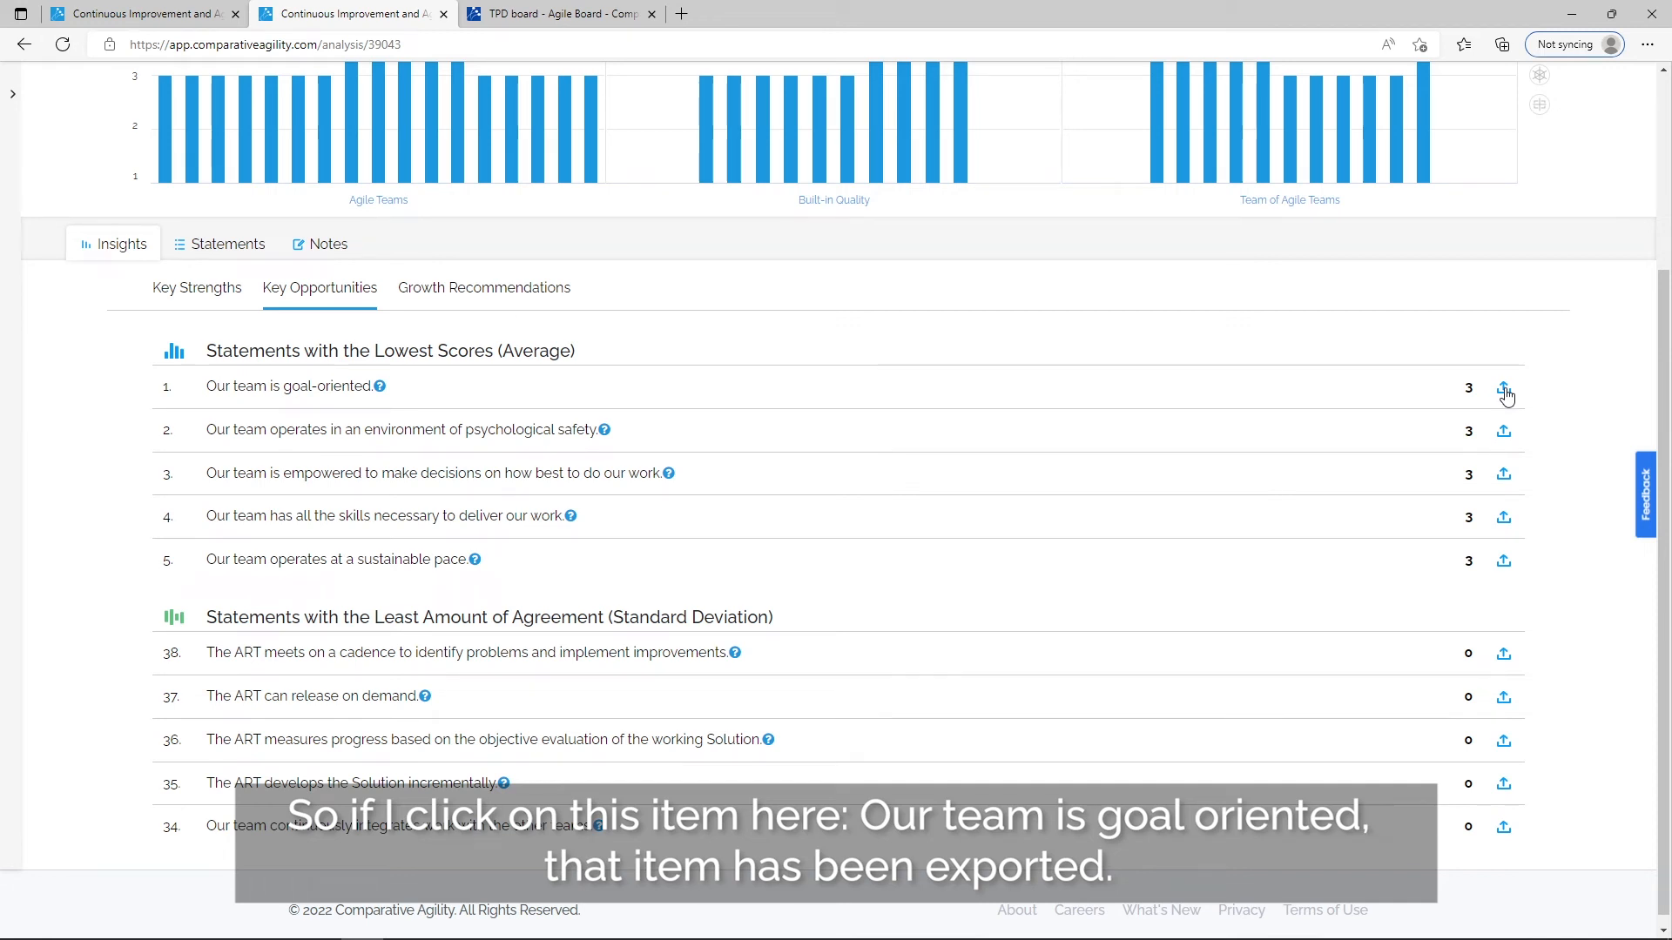
click(1505, 392)
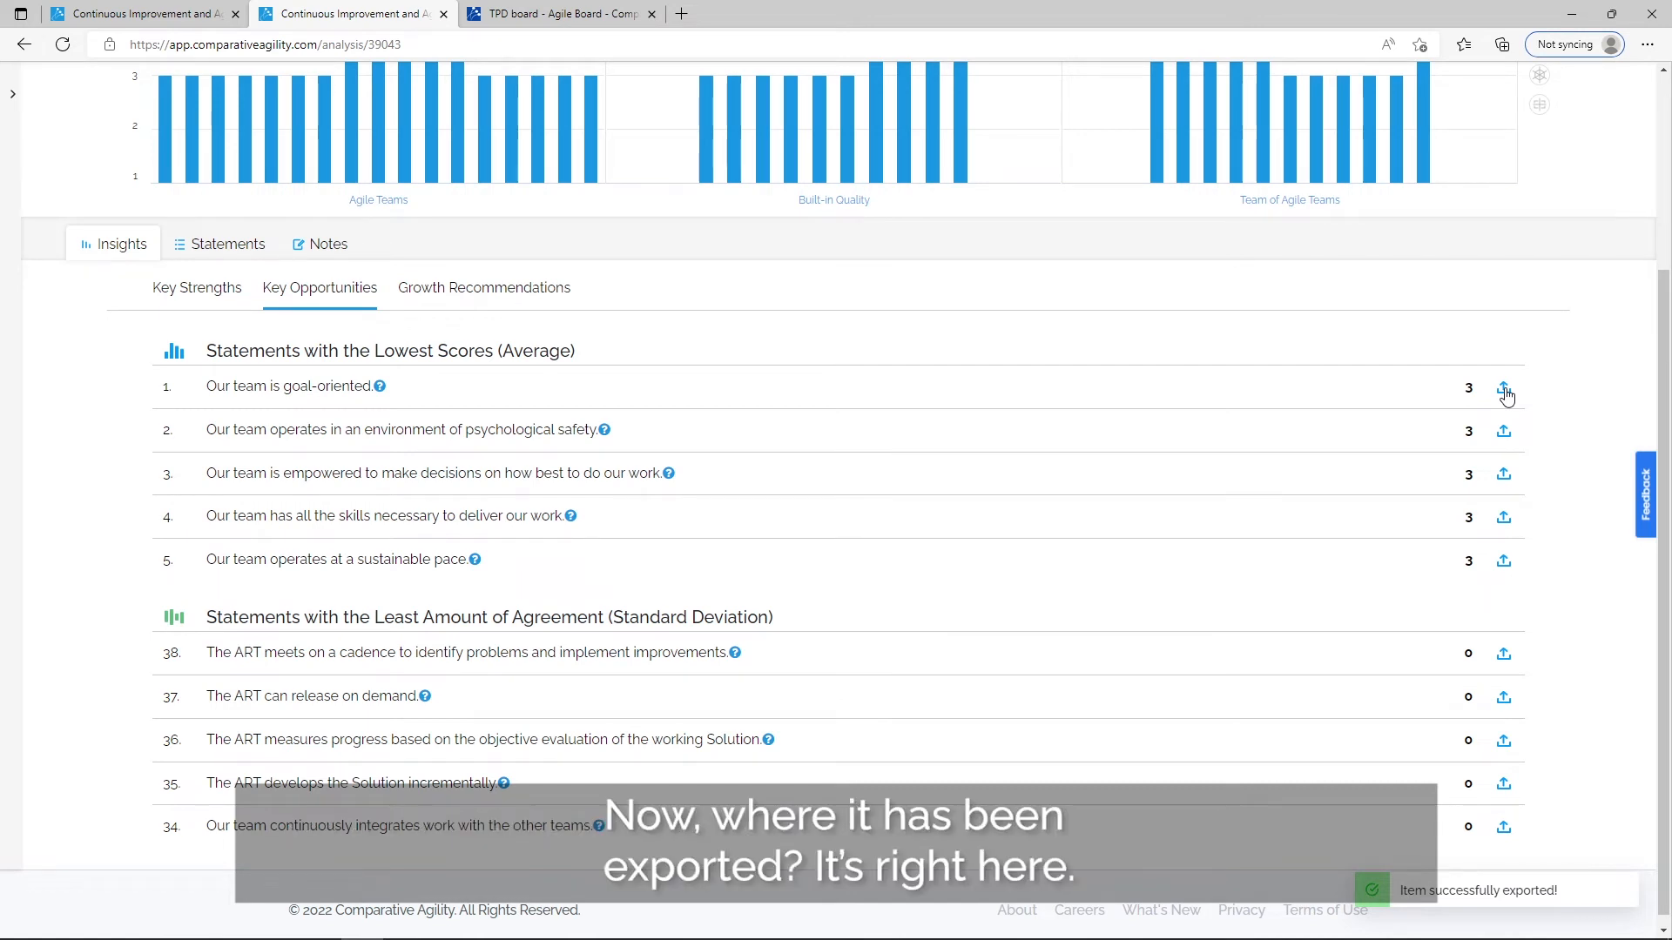
scroll(1507, 397, up, 3)
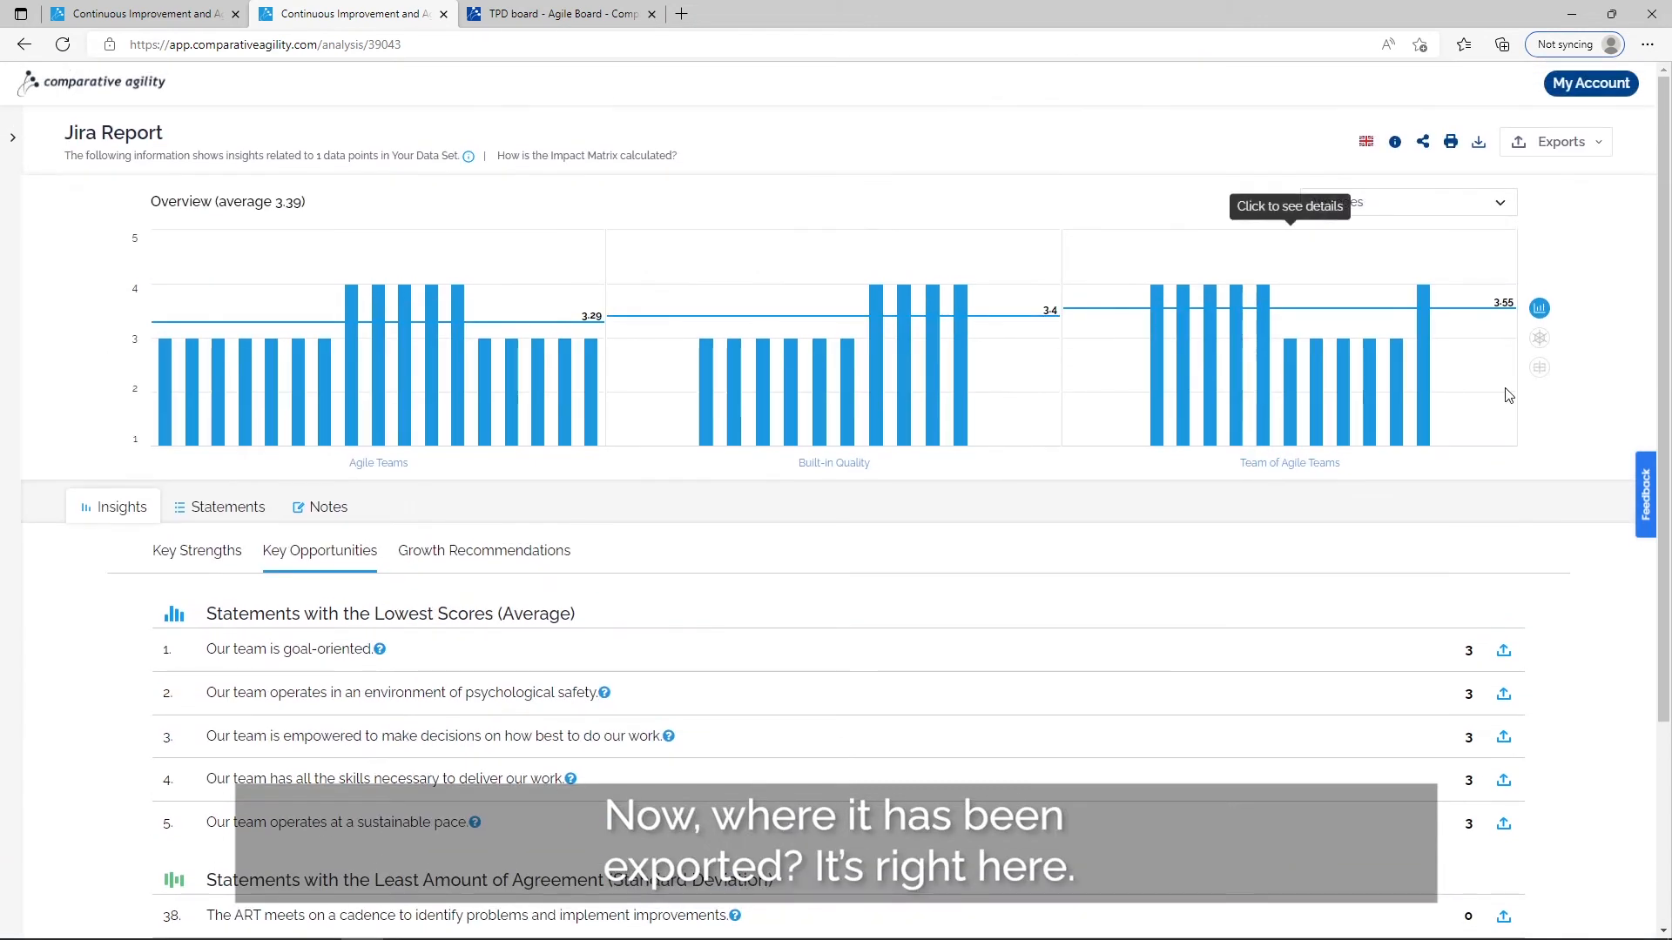
click(1539, 145)
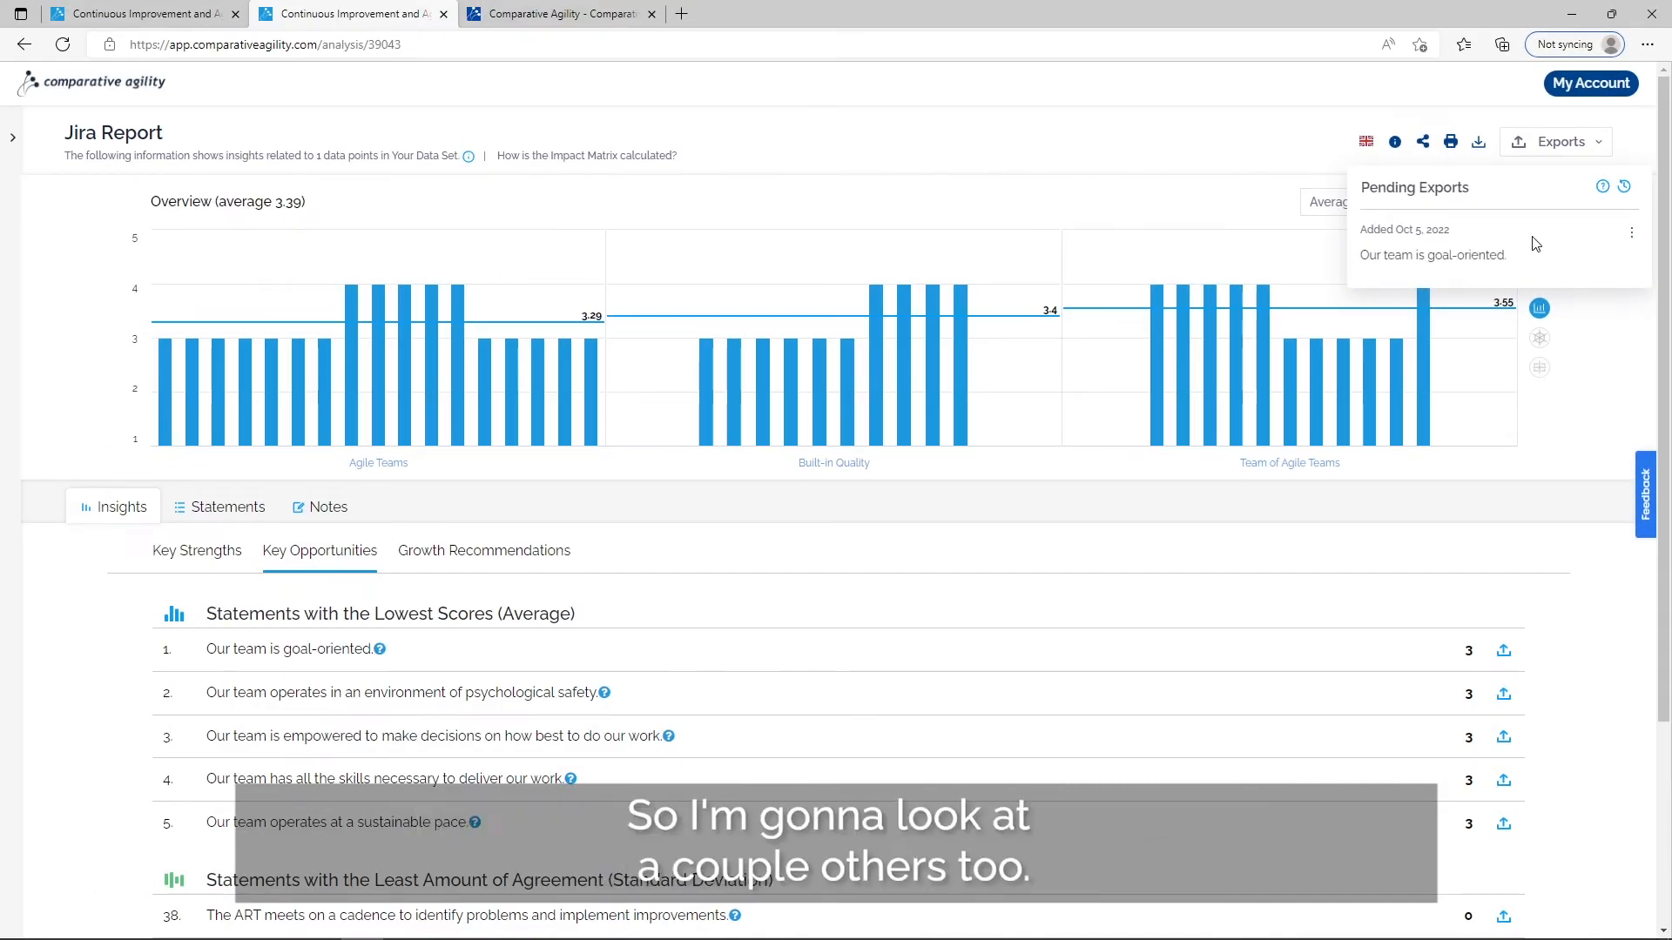
Step: Export the growth recommendation item "Our team operates in an environment of psychological safety."
click(438, 564)
scroll(438, 565, down, 2)
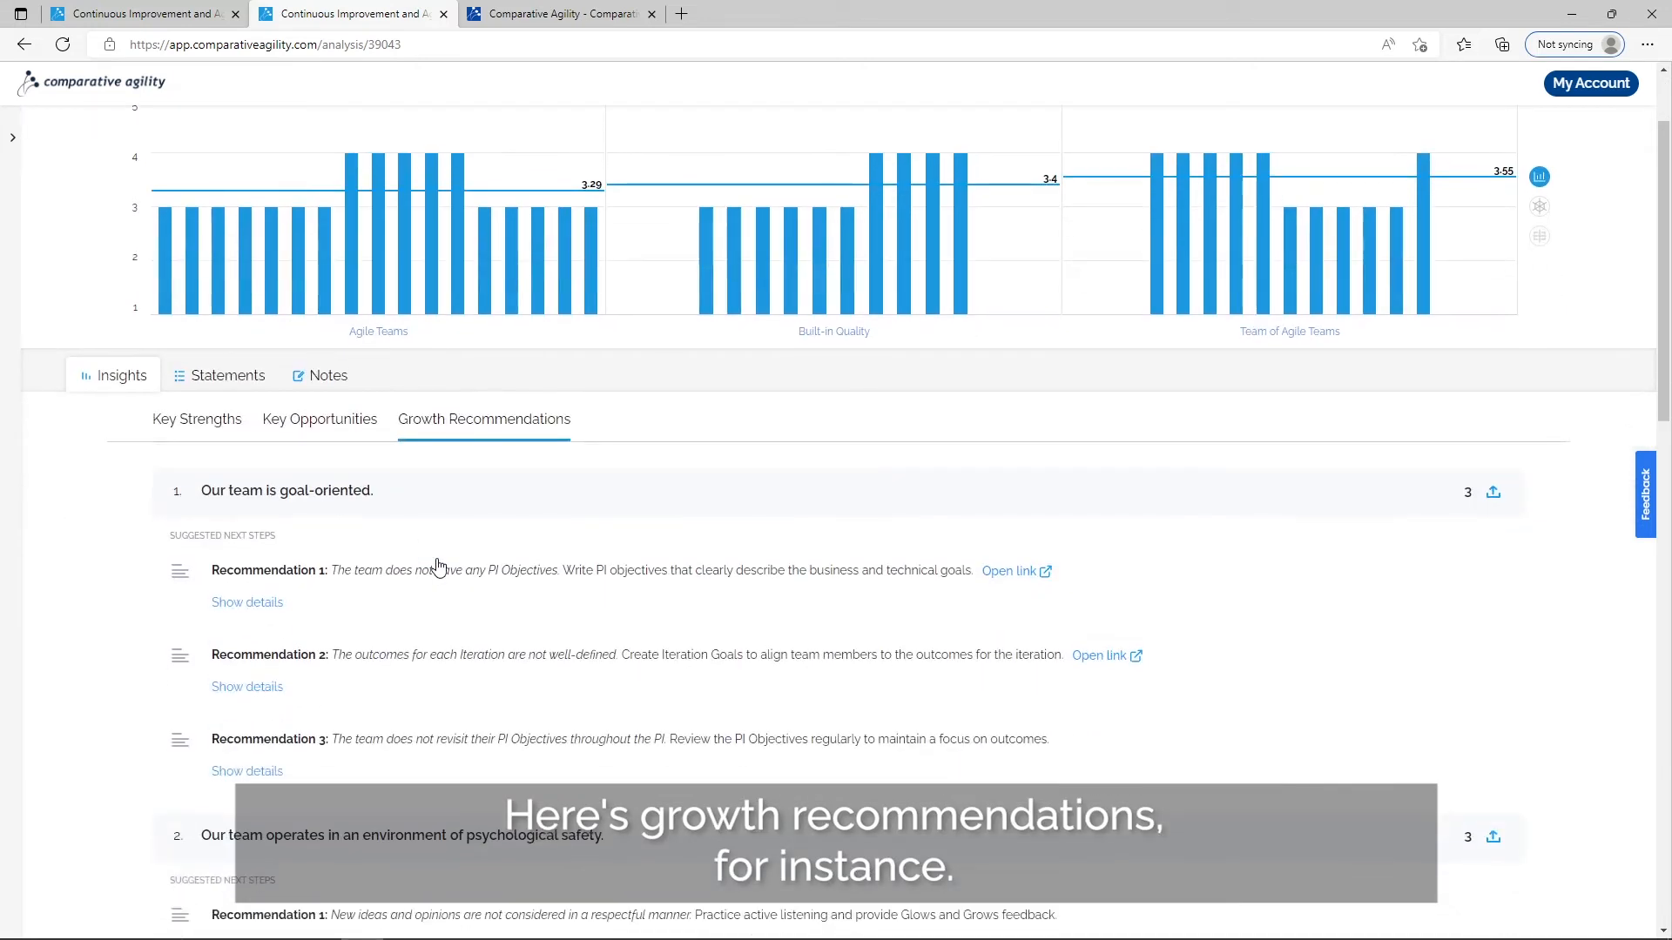
scroll(440, 566, down, 2)
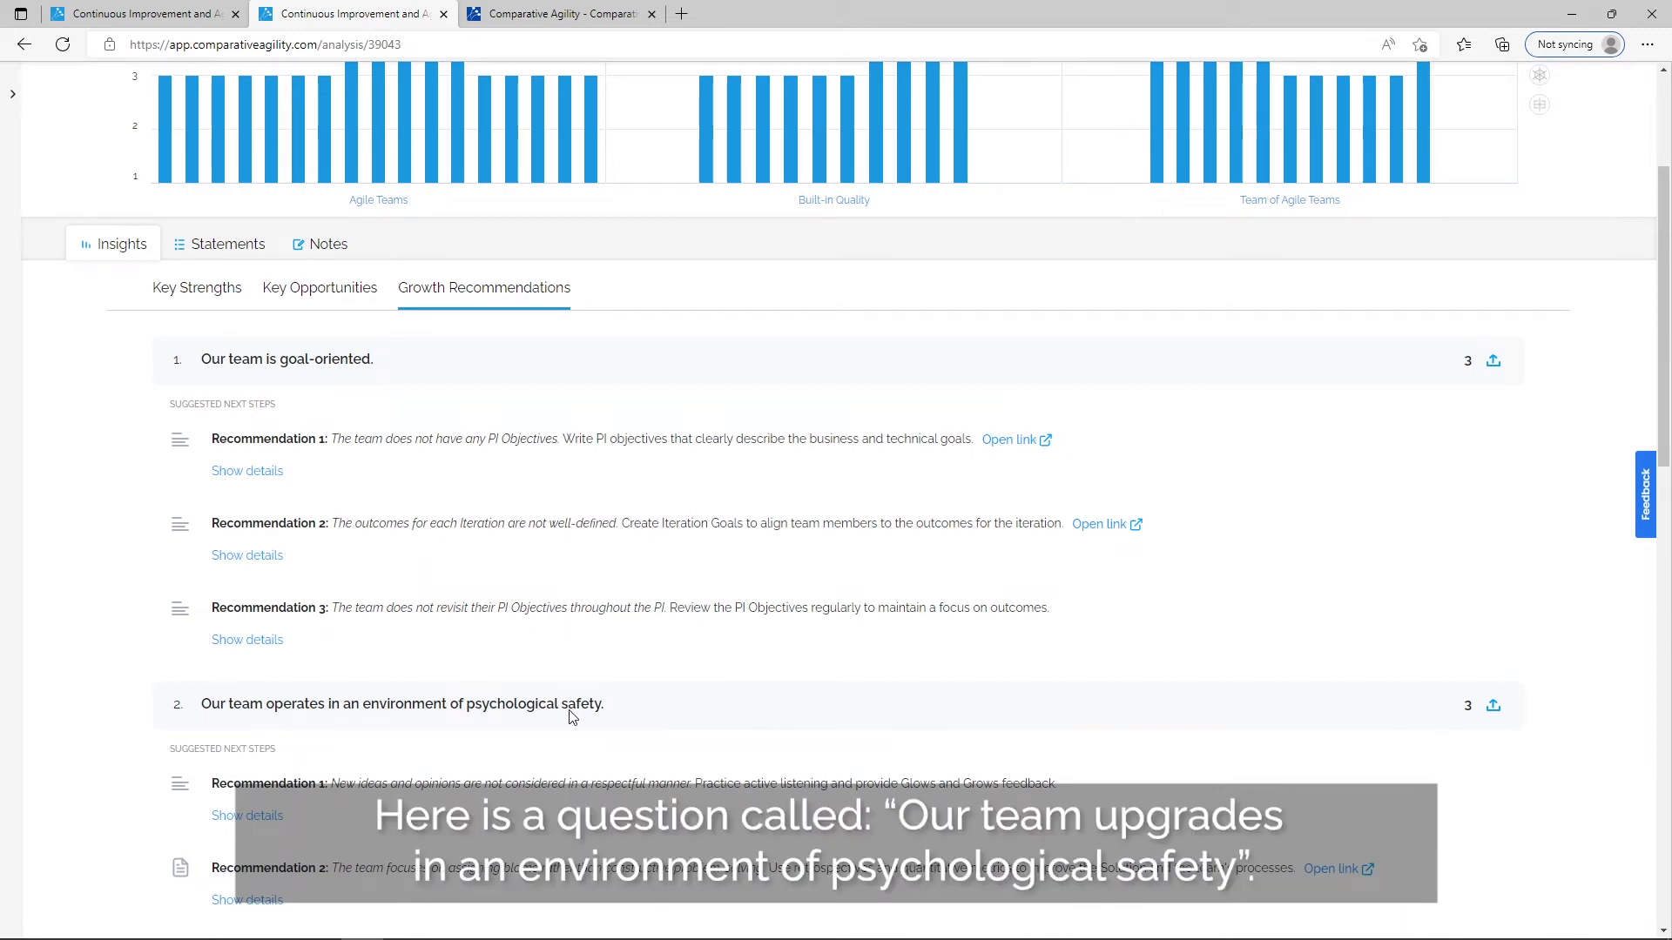
click(1495, 710)
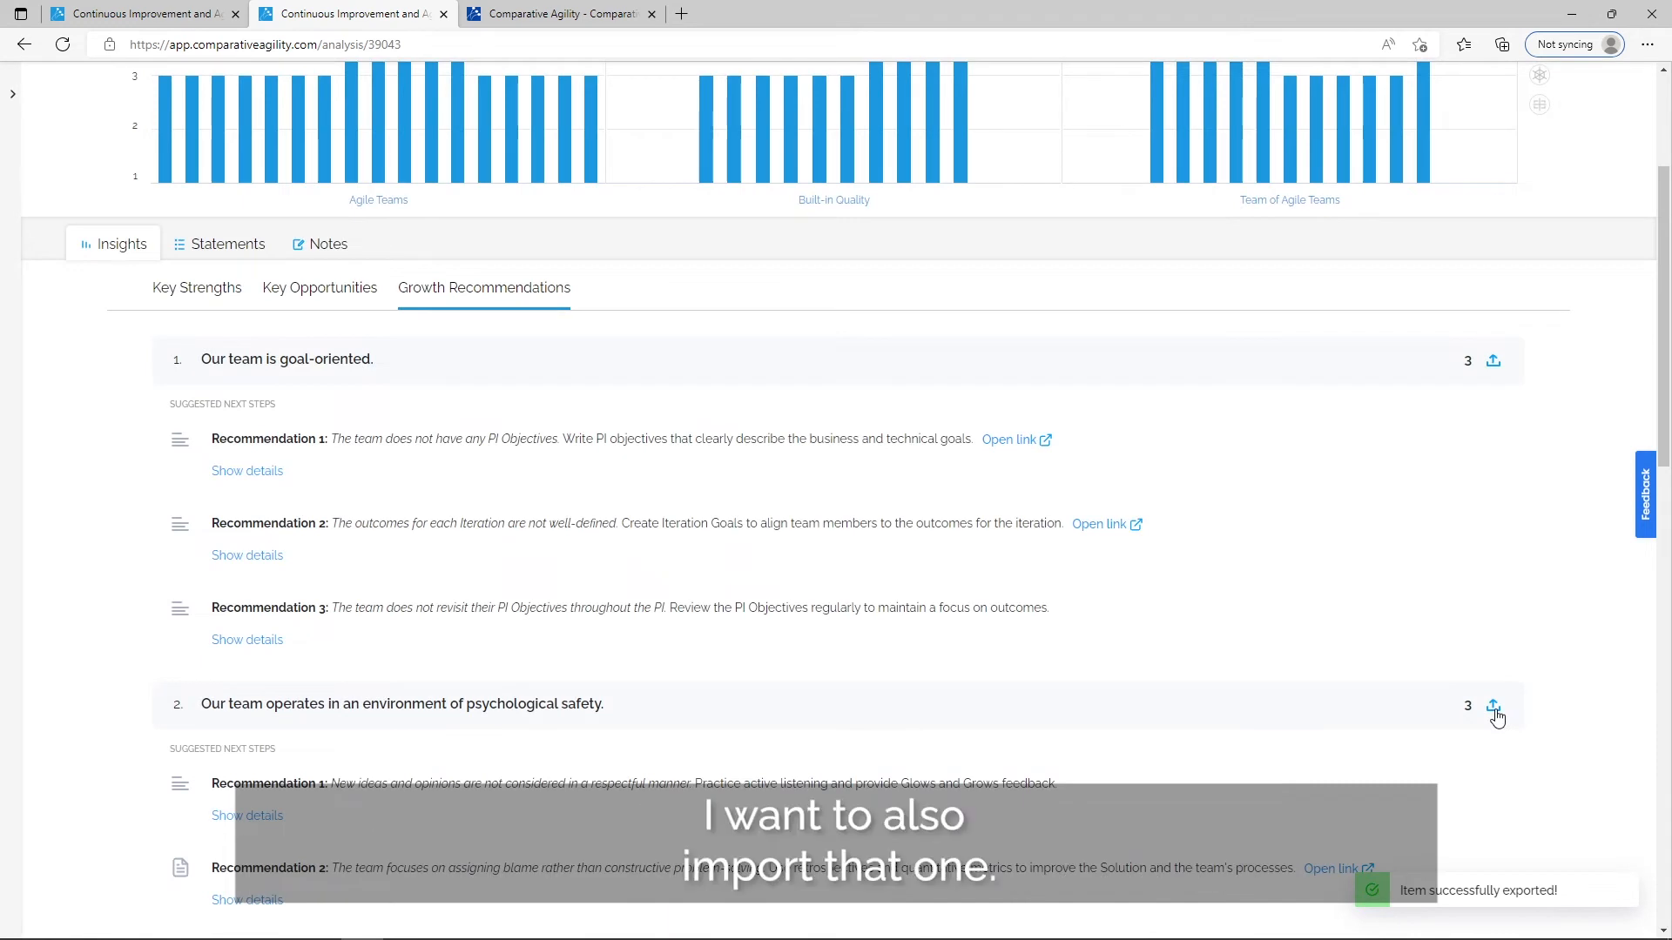
Step: Edit the pending export "Our team is goal-oriented." and save it with the description "Make sure to deploy training"
scroll(1496, 716, up, 3)
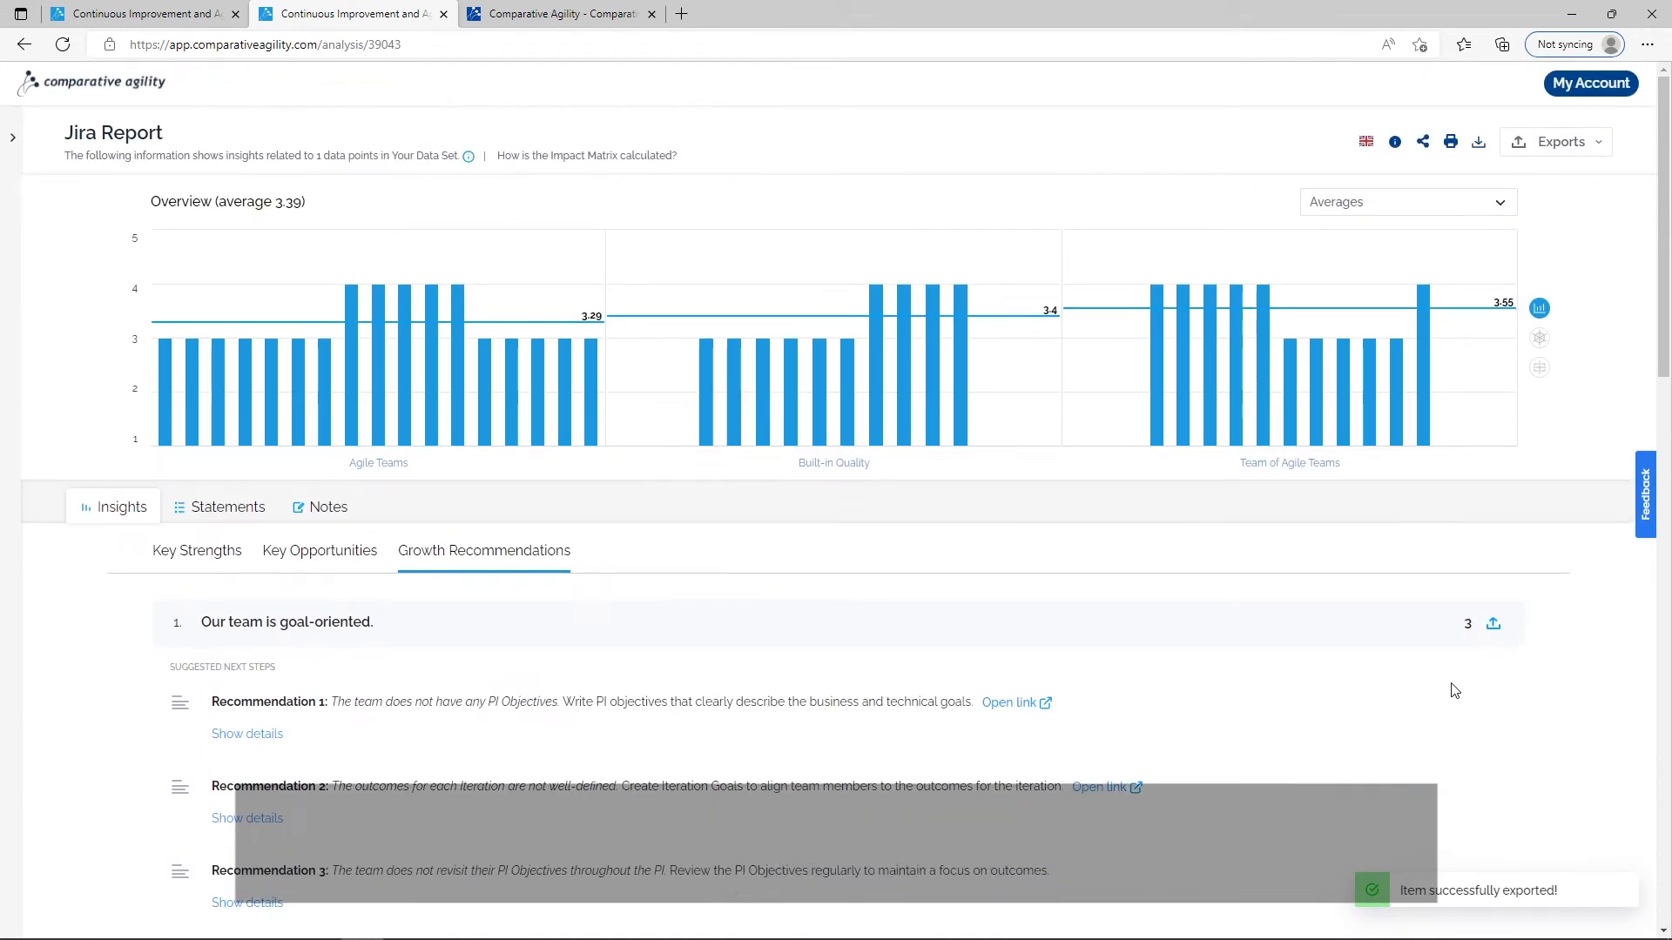
click(1559, 160)
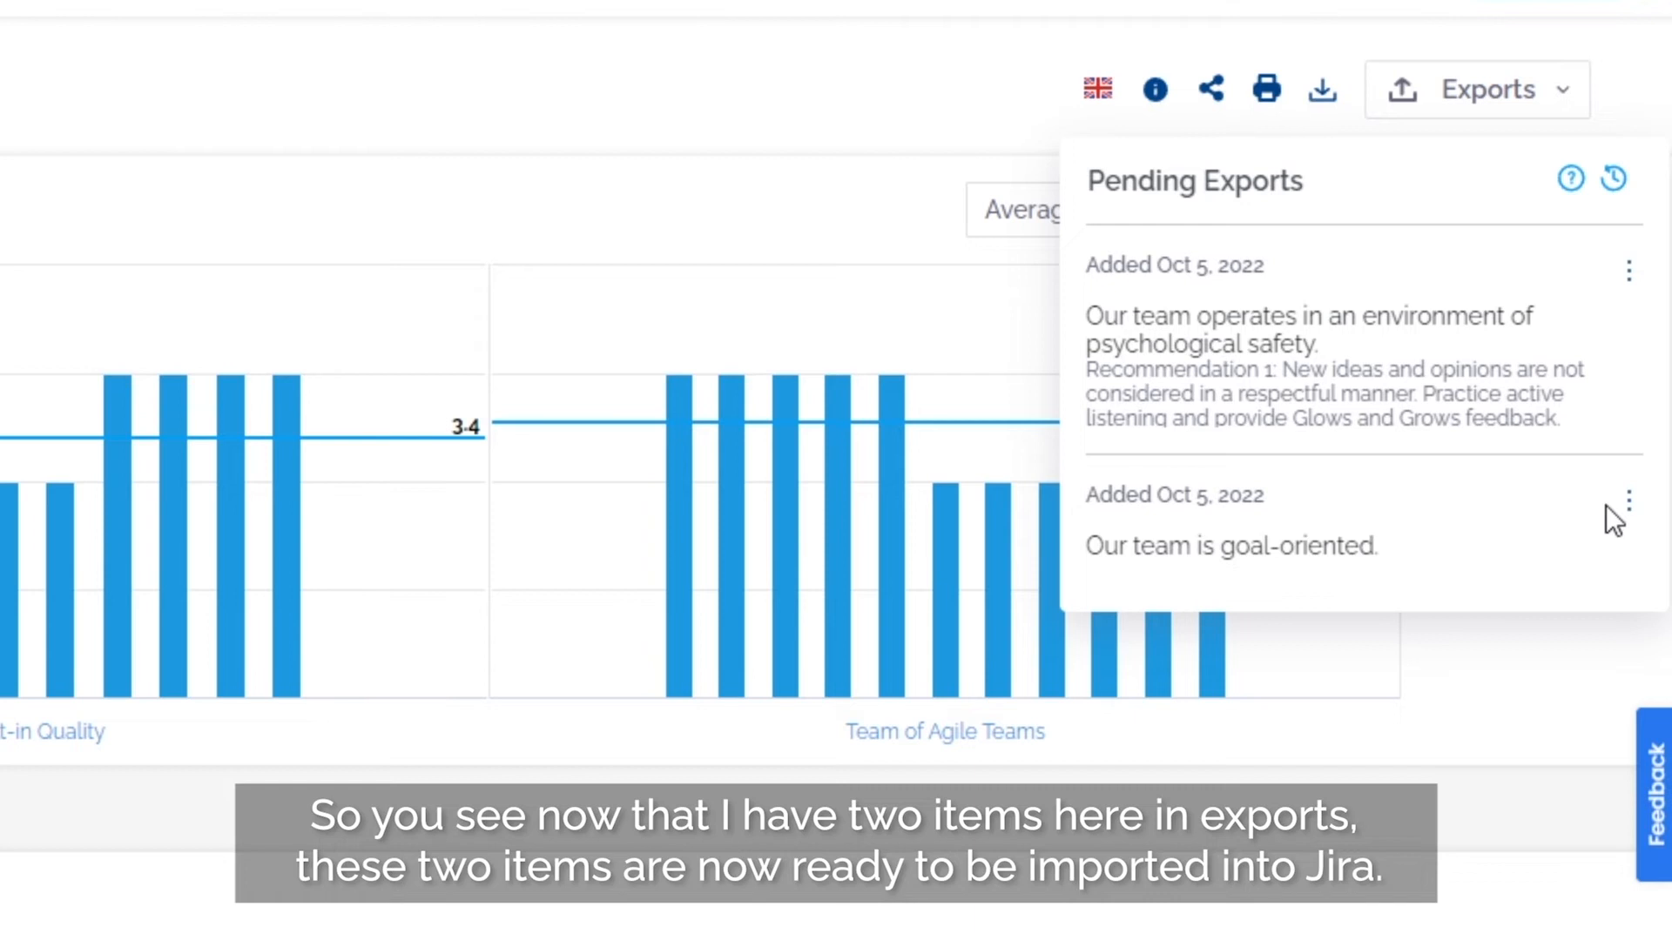
click(1628, 502)
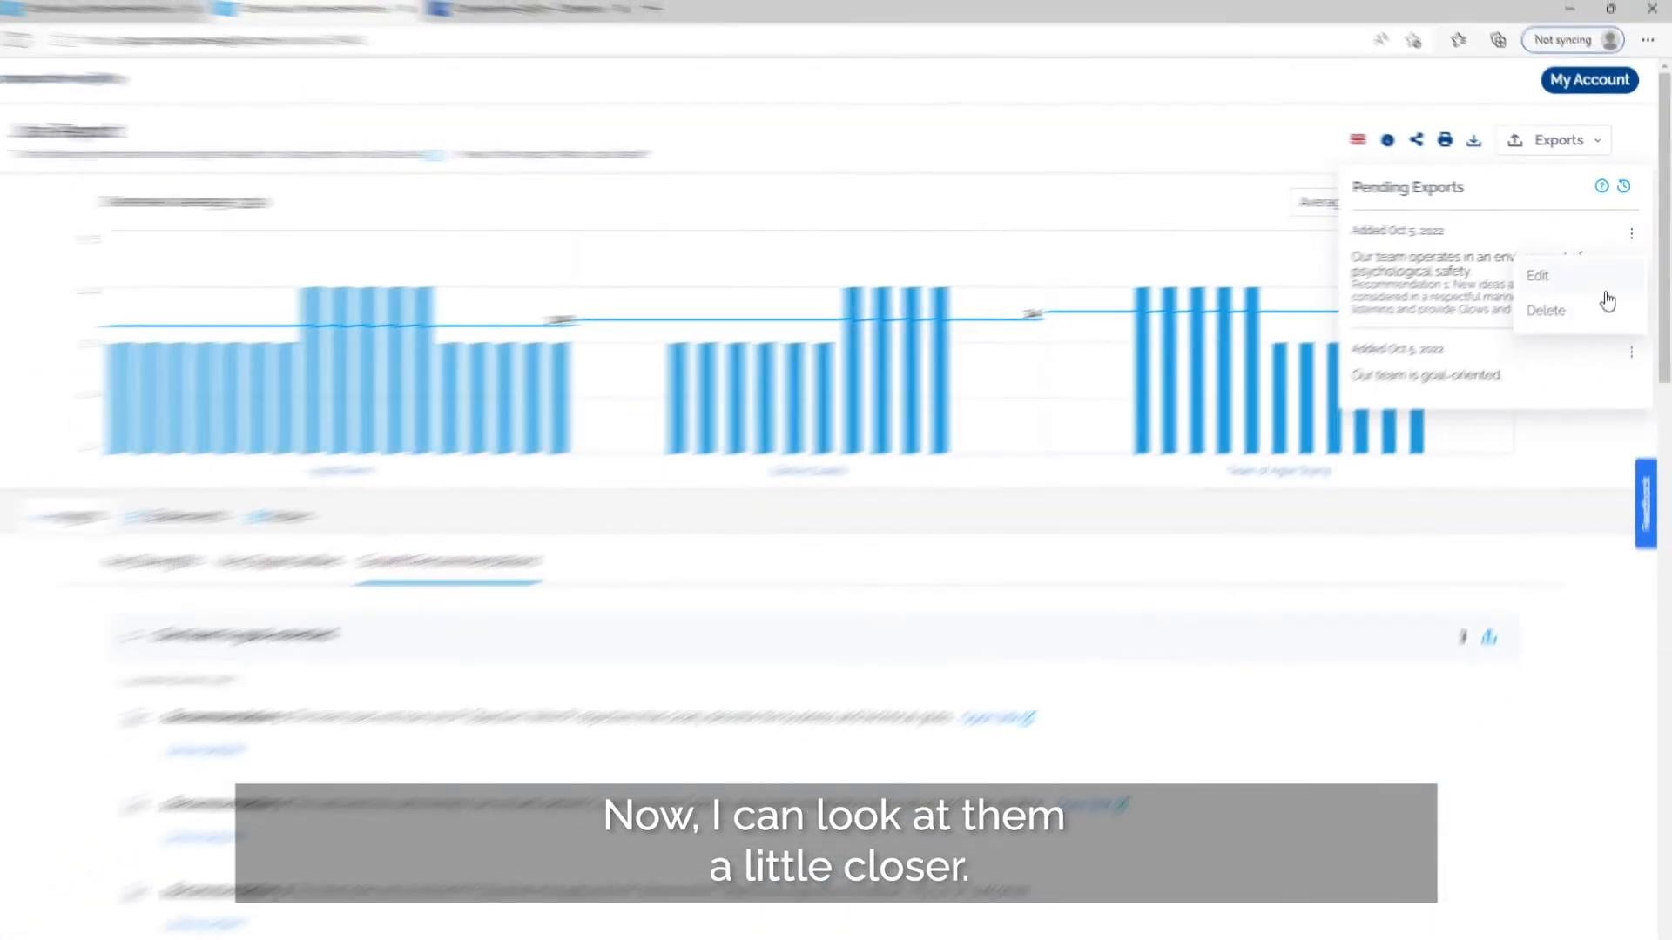
click(1607, 277)
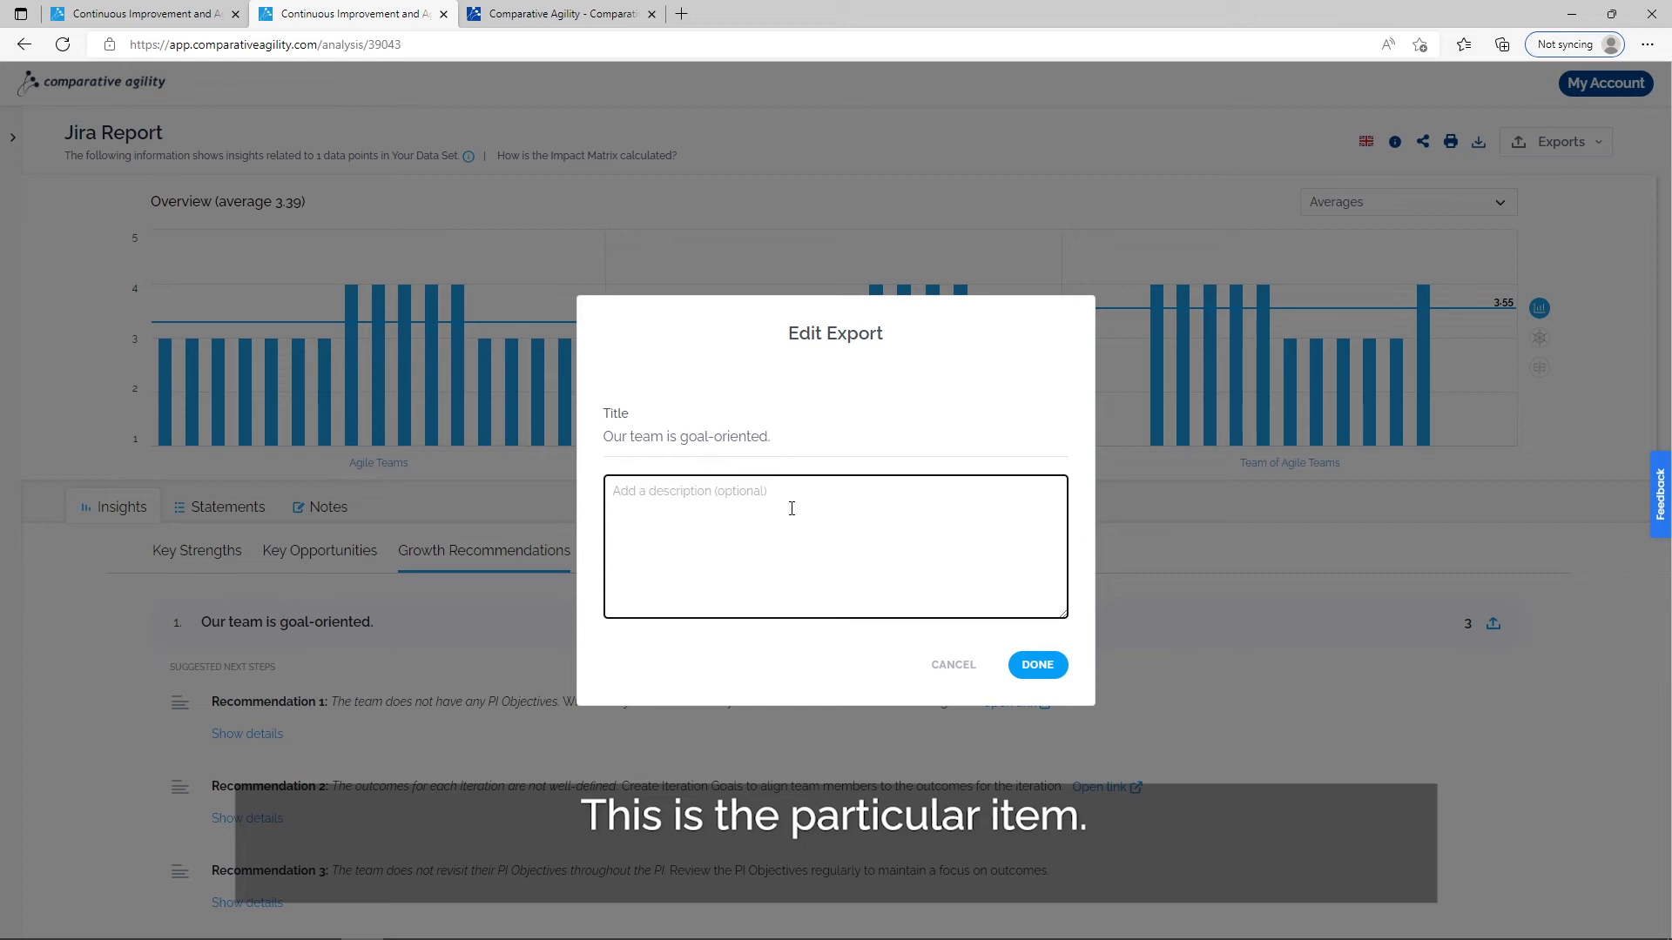
text(Make sure)
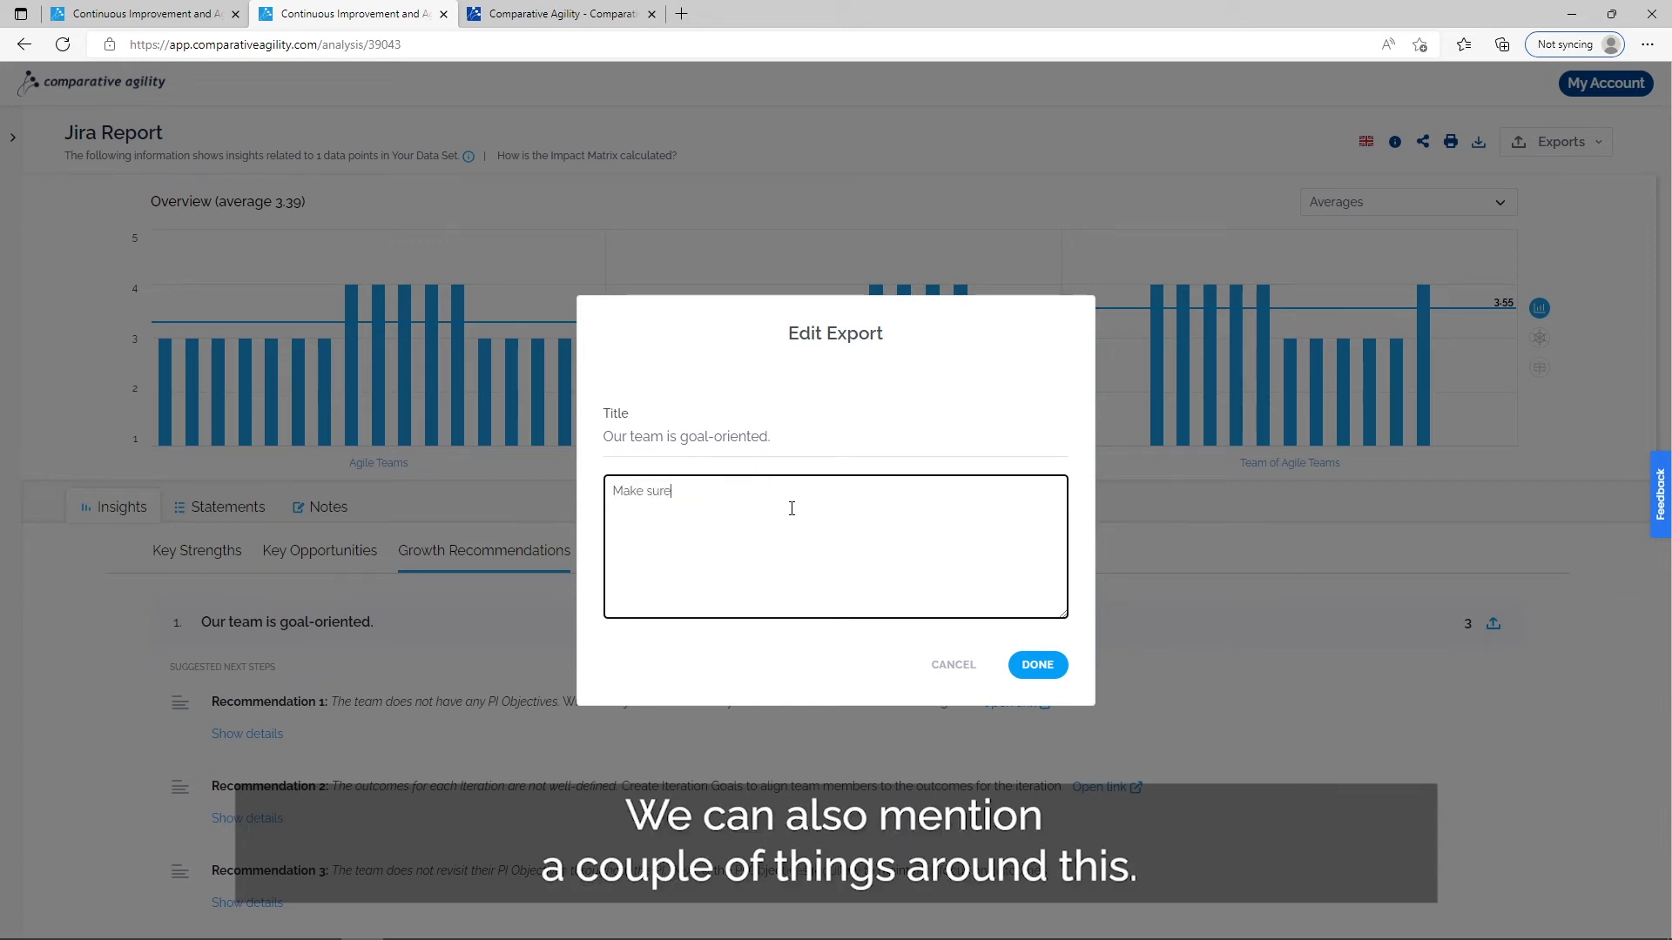
text( to deploy training)
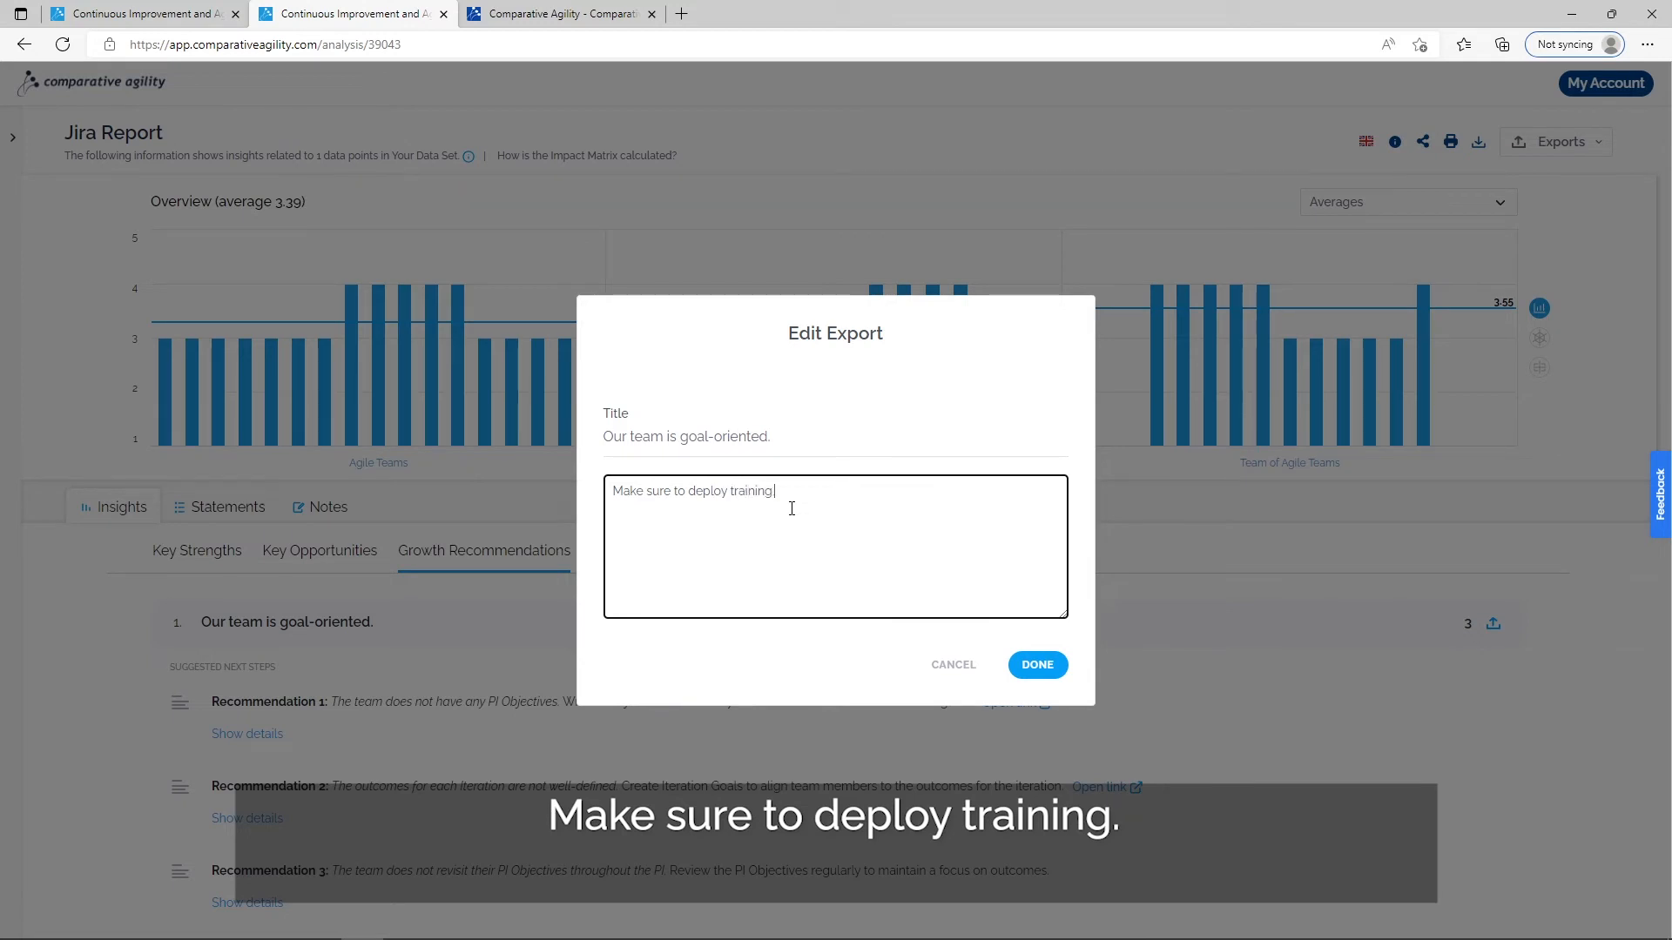
text(.)
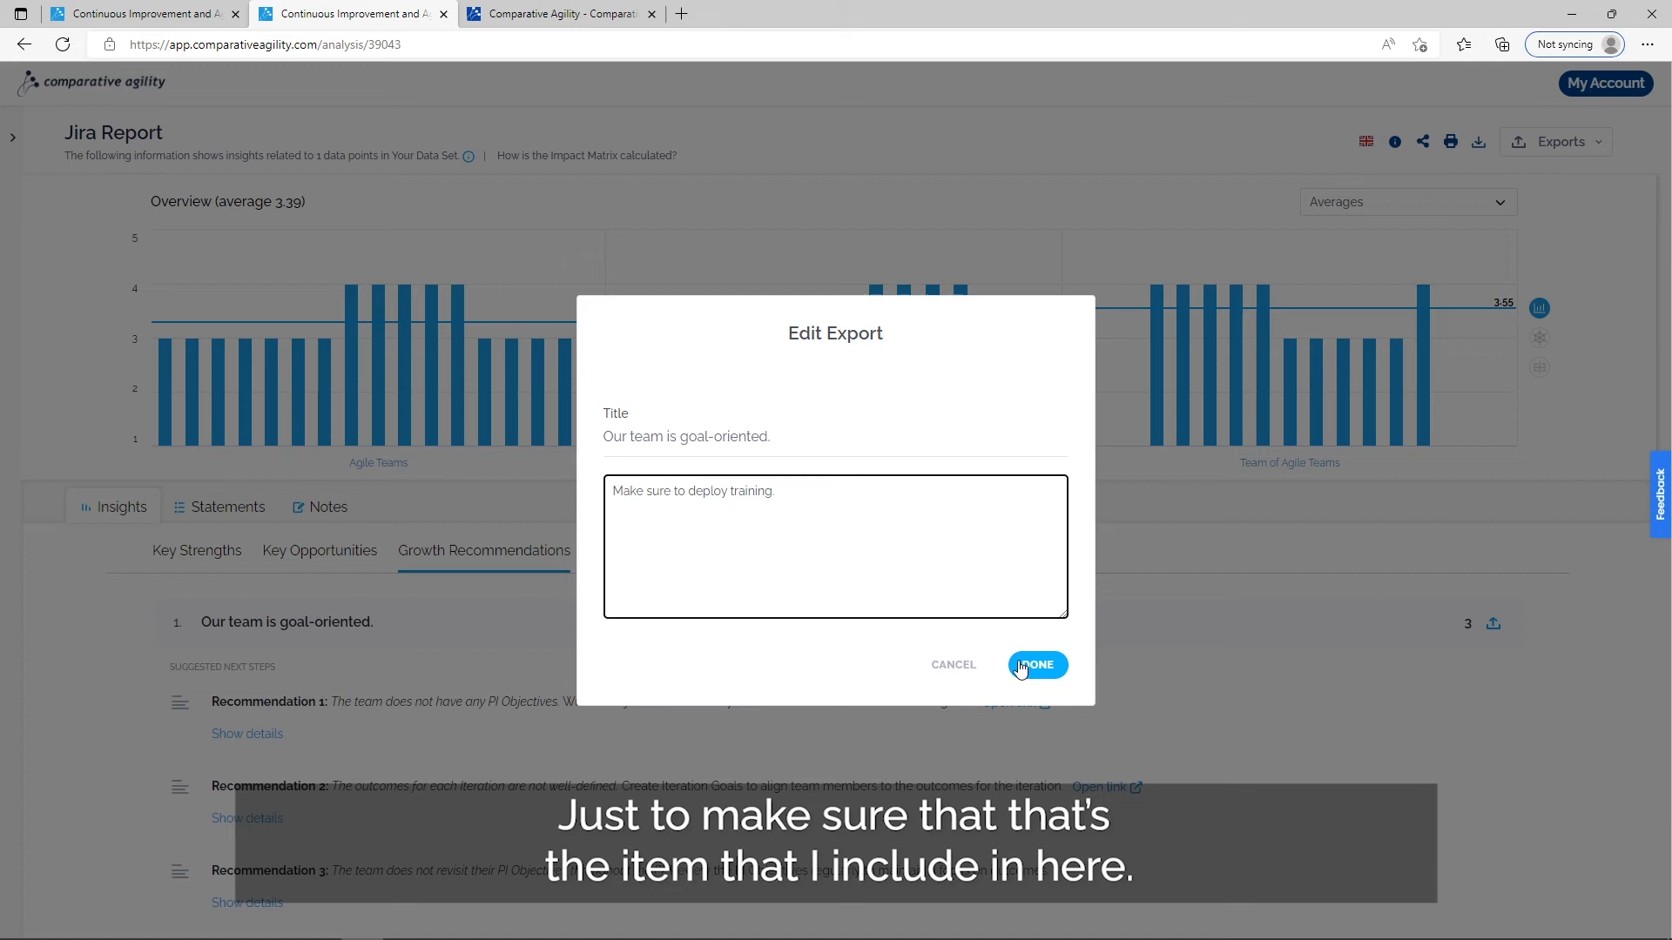
click(1038, 665)
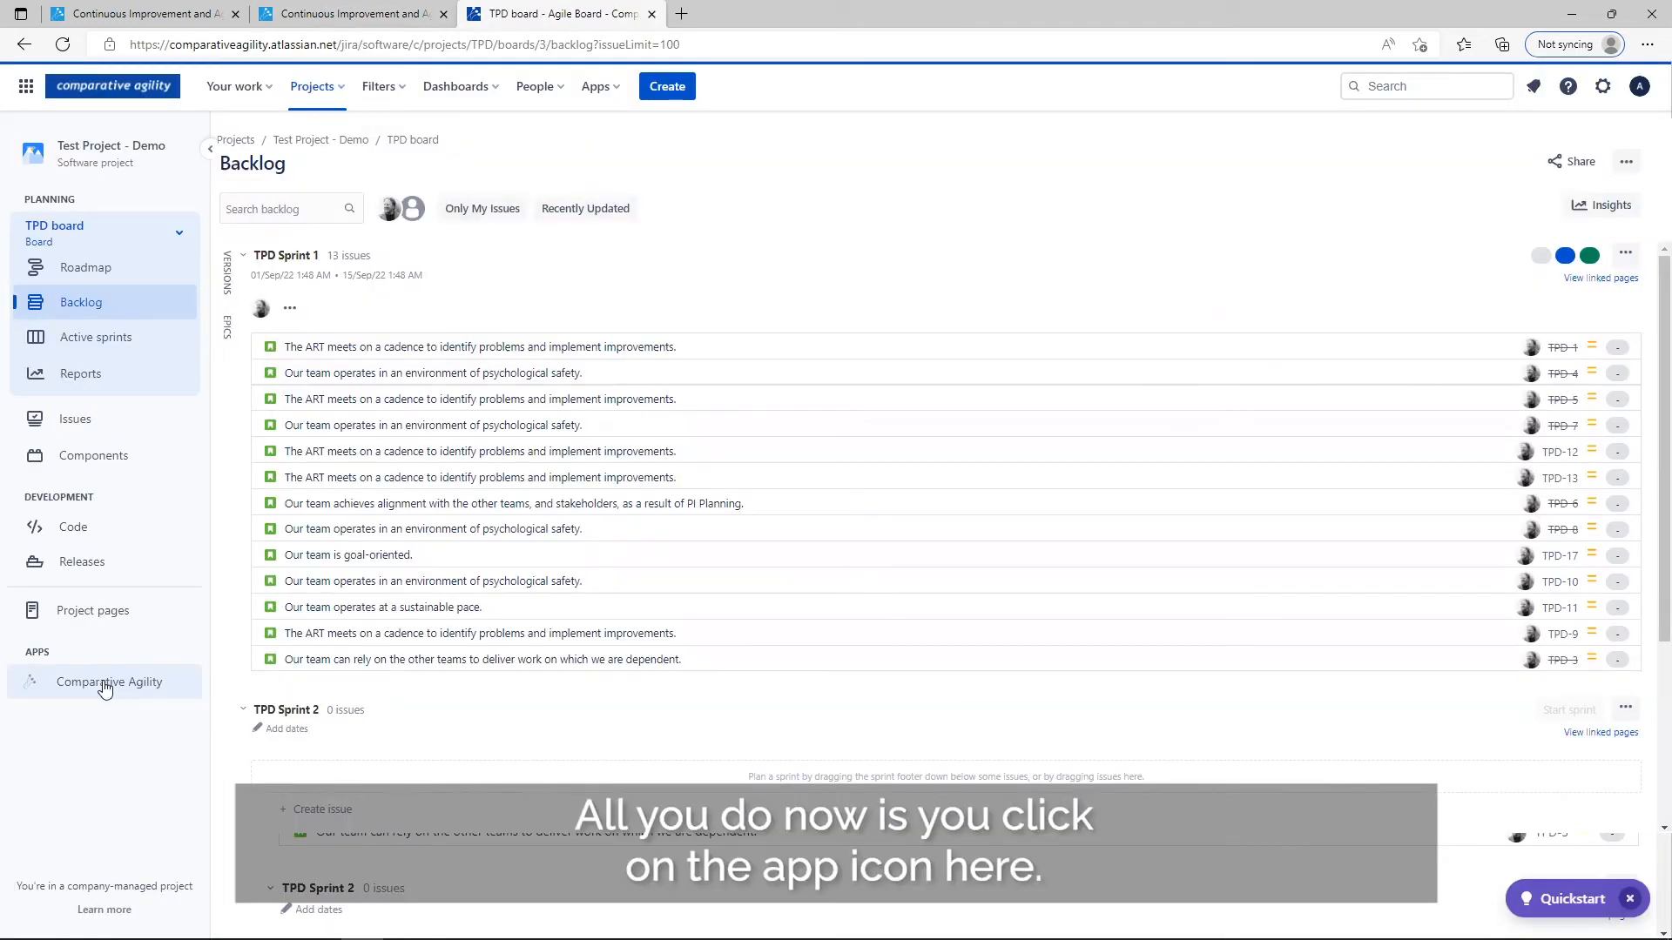
Step: Switch to Jira's Comparative Agility app, review the description of "Our team operates in an environment of psychological safety." and add that item to the backlog
click(105, 689)
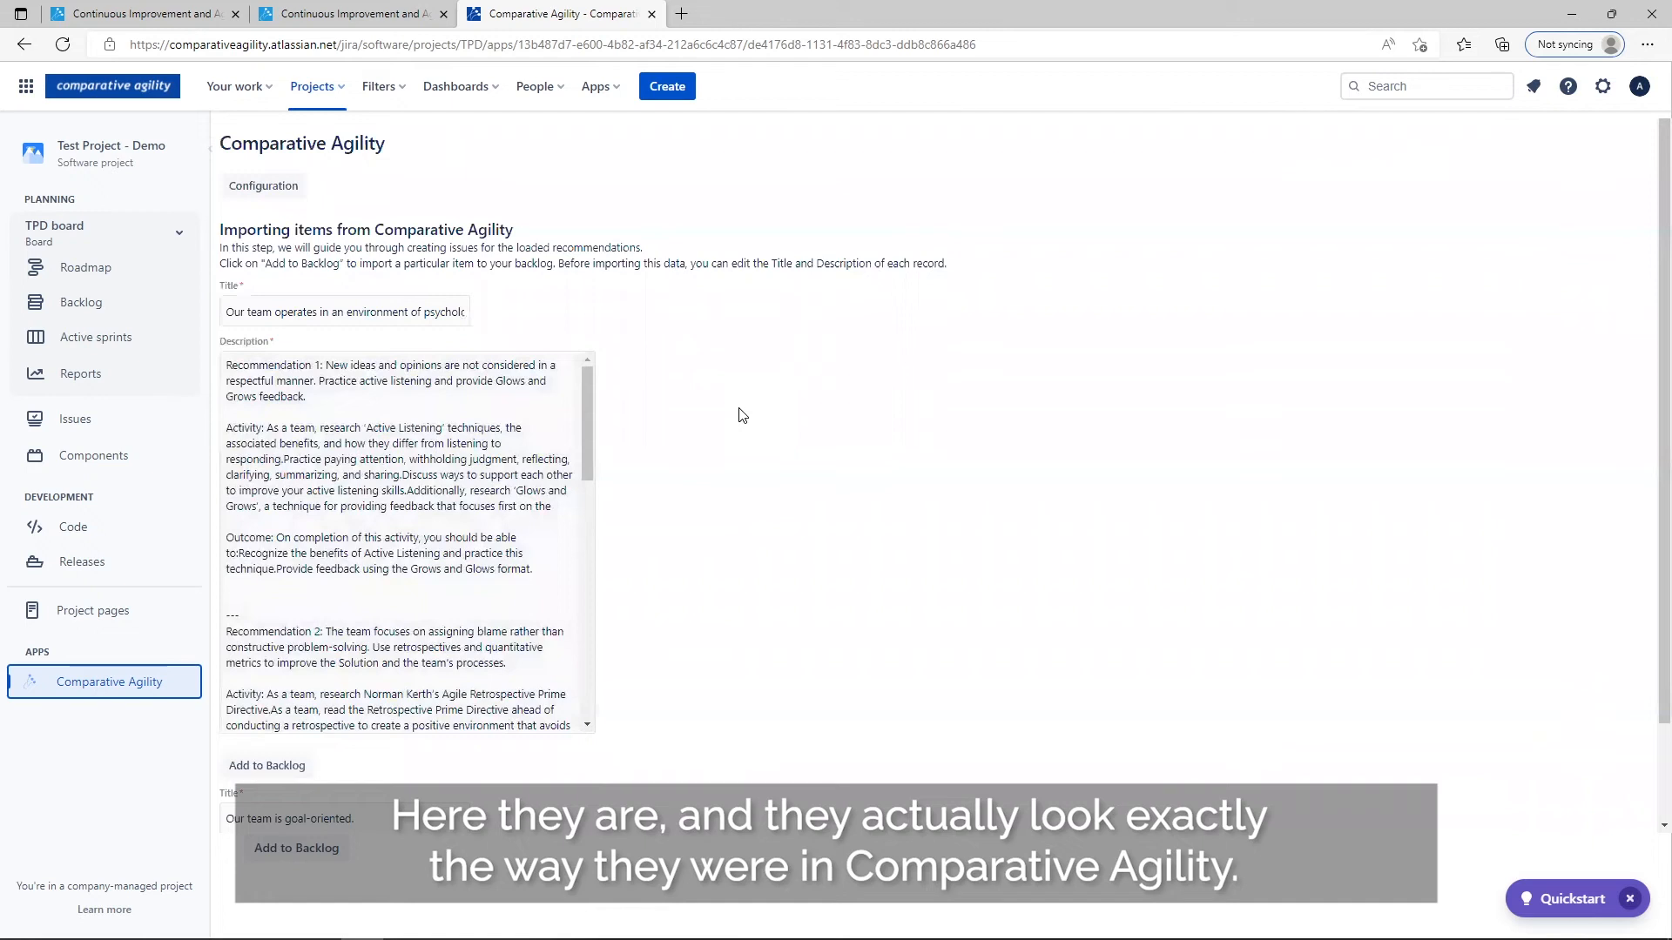
scroll(739, 414, down, 1)
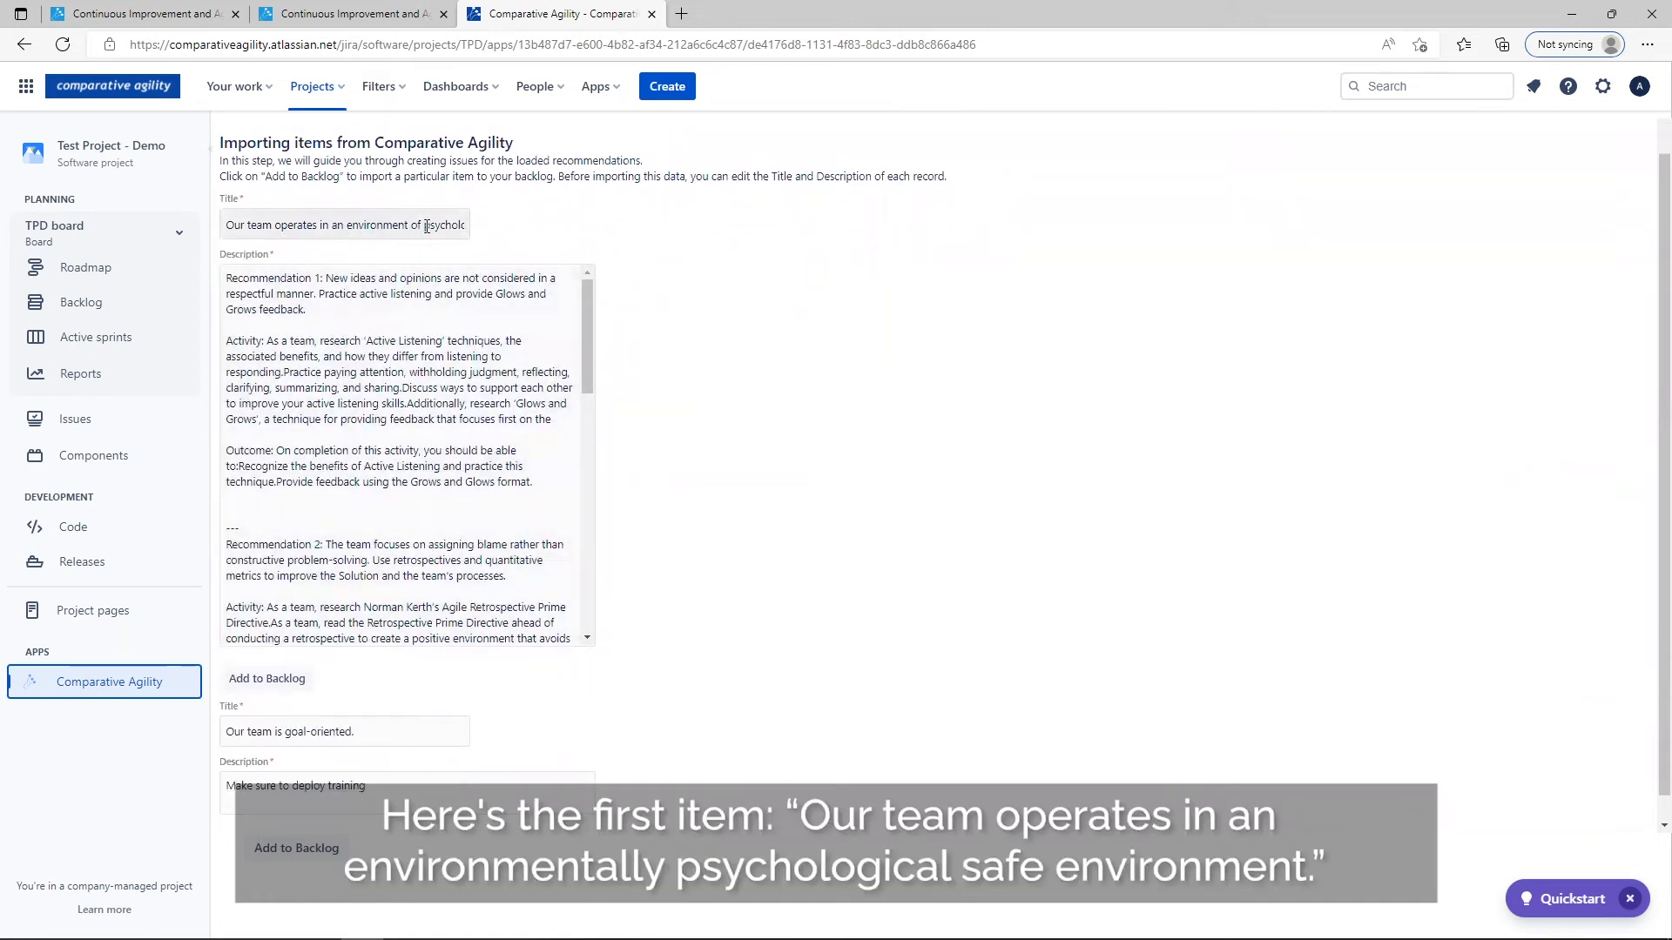
drag(585, 335, 588, 550)
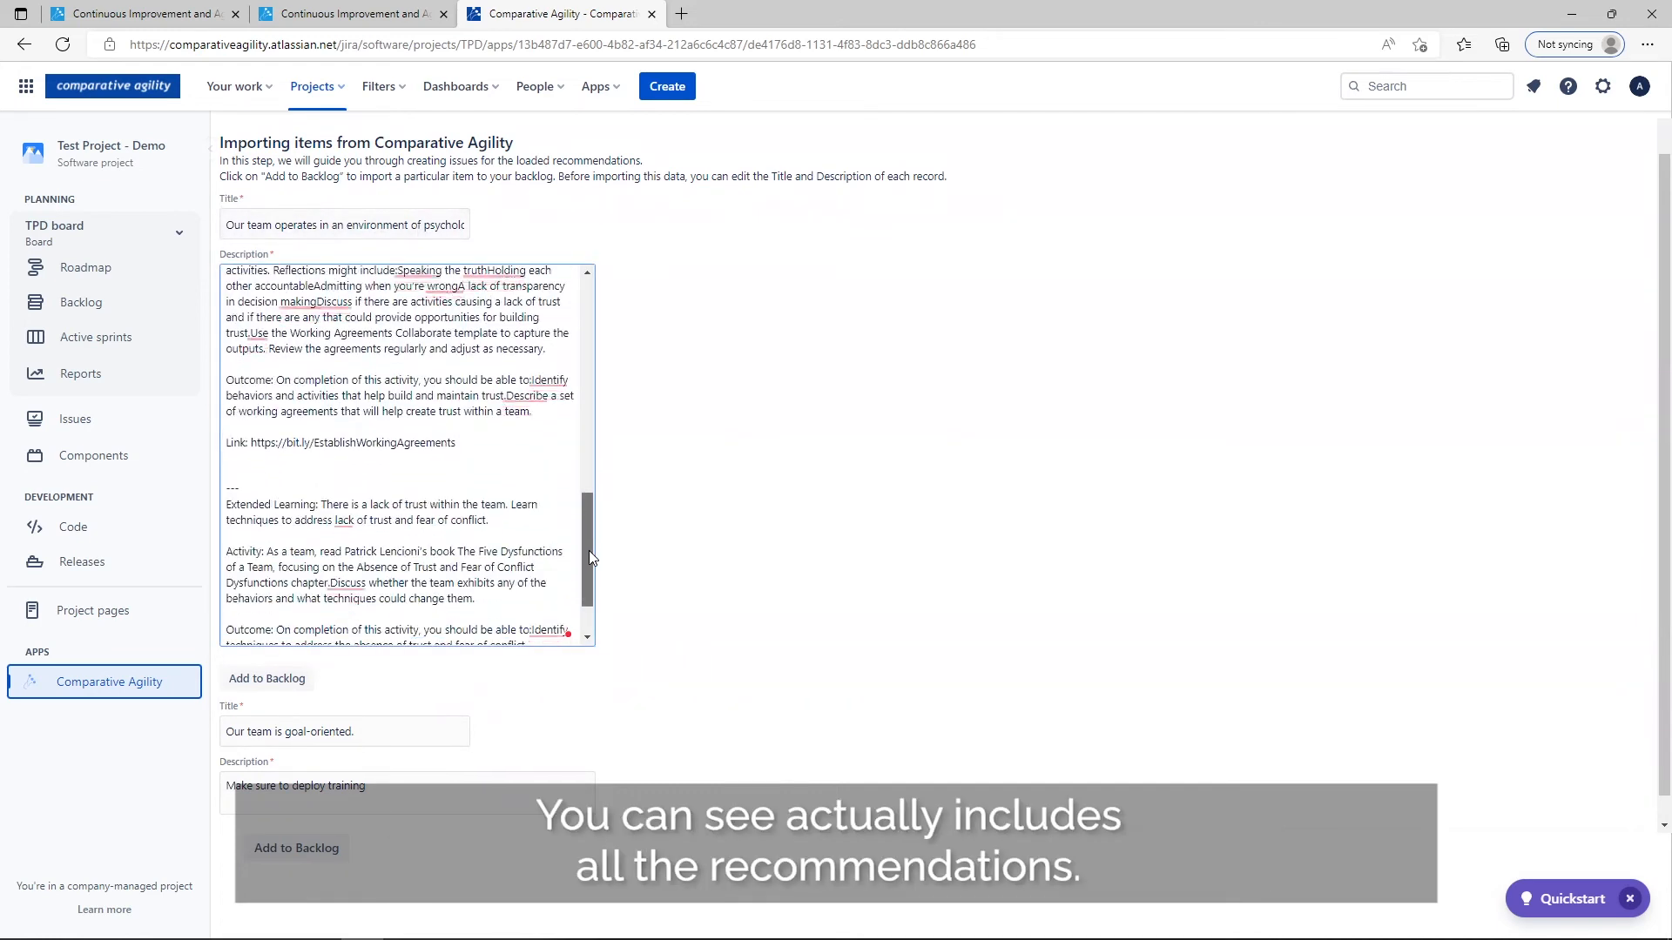
scroll(746, 519, down, 1)
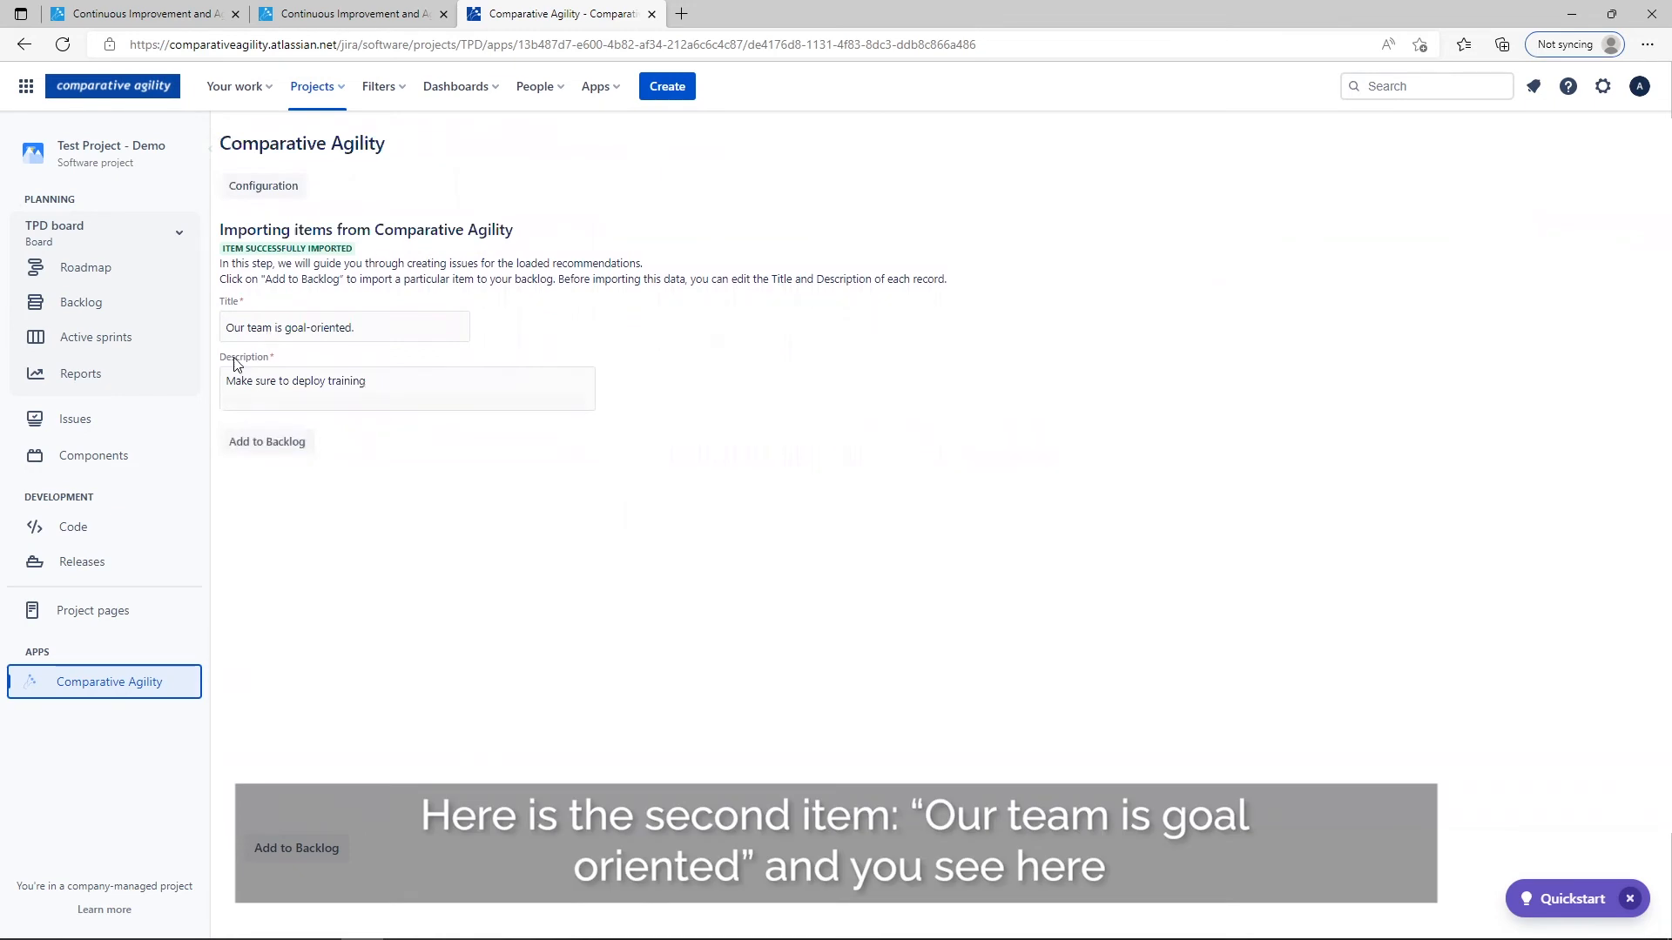
Step: Append "; and look at our LMS" to the description of "Our team is goal-oriented." and add the item to the backlog
click(388, 383)
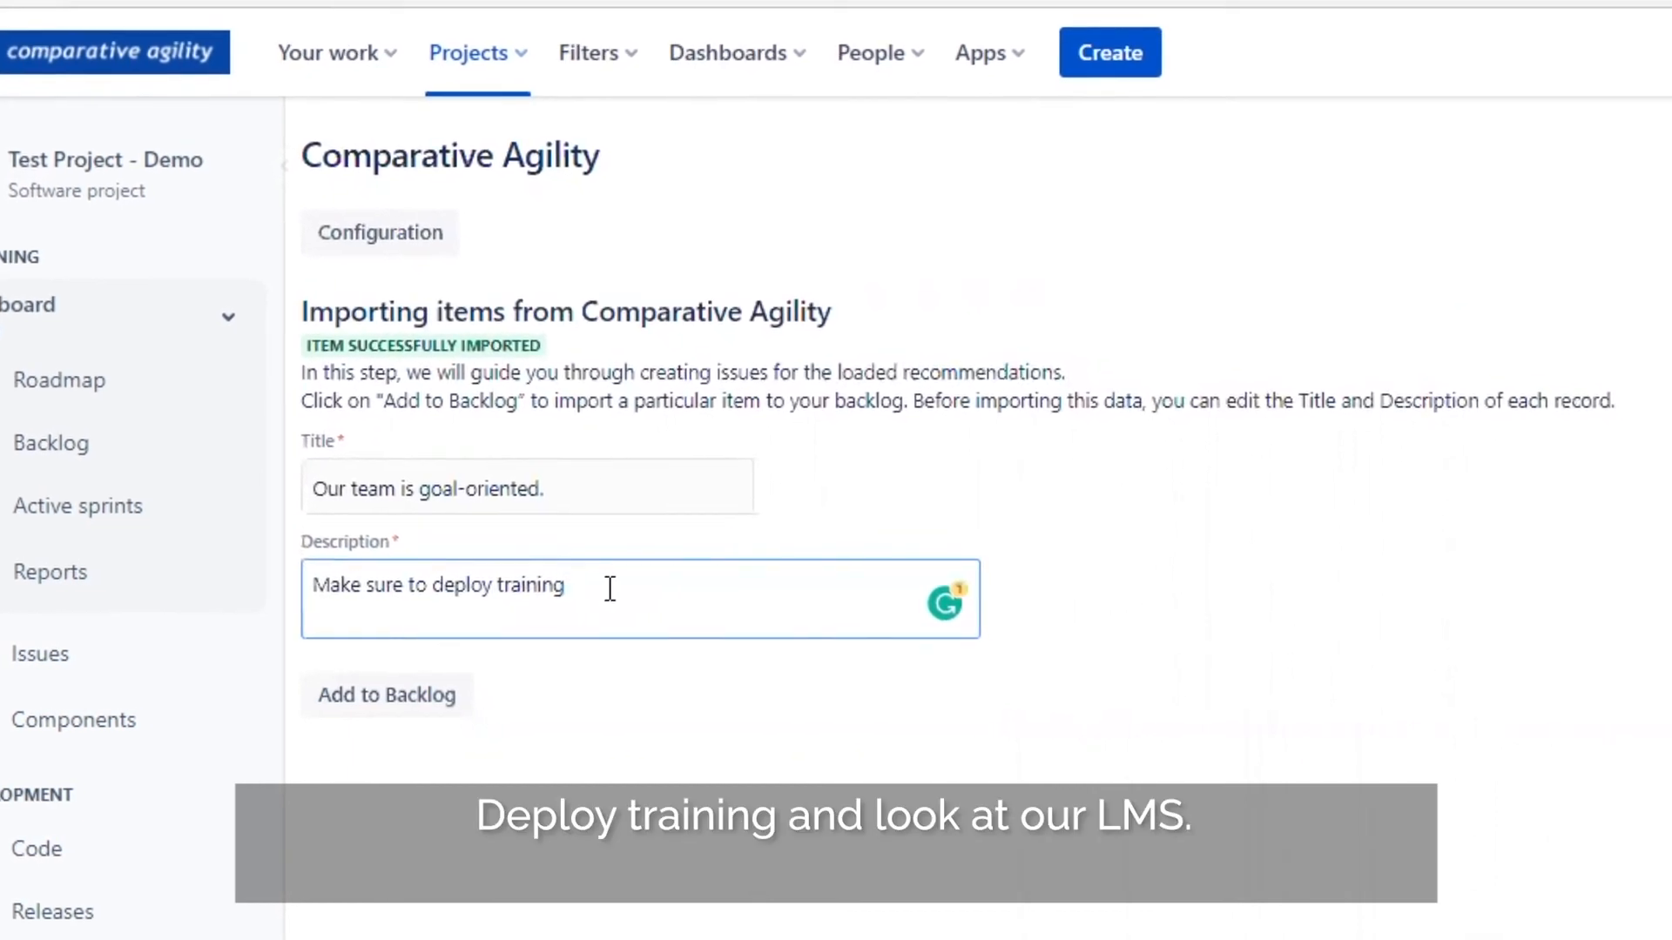
text(; and look at our LMS)
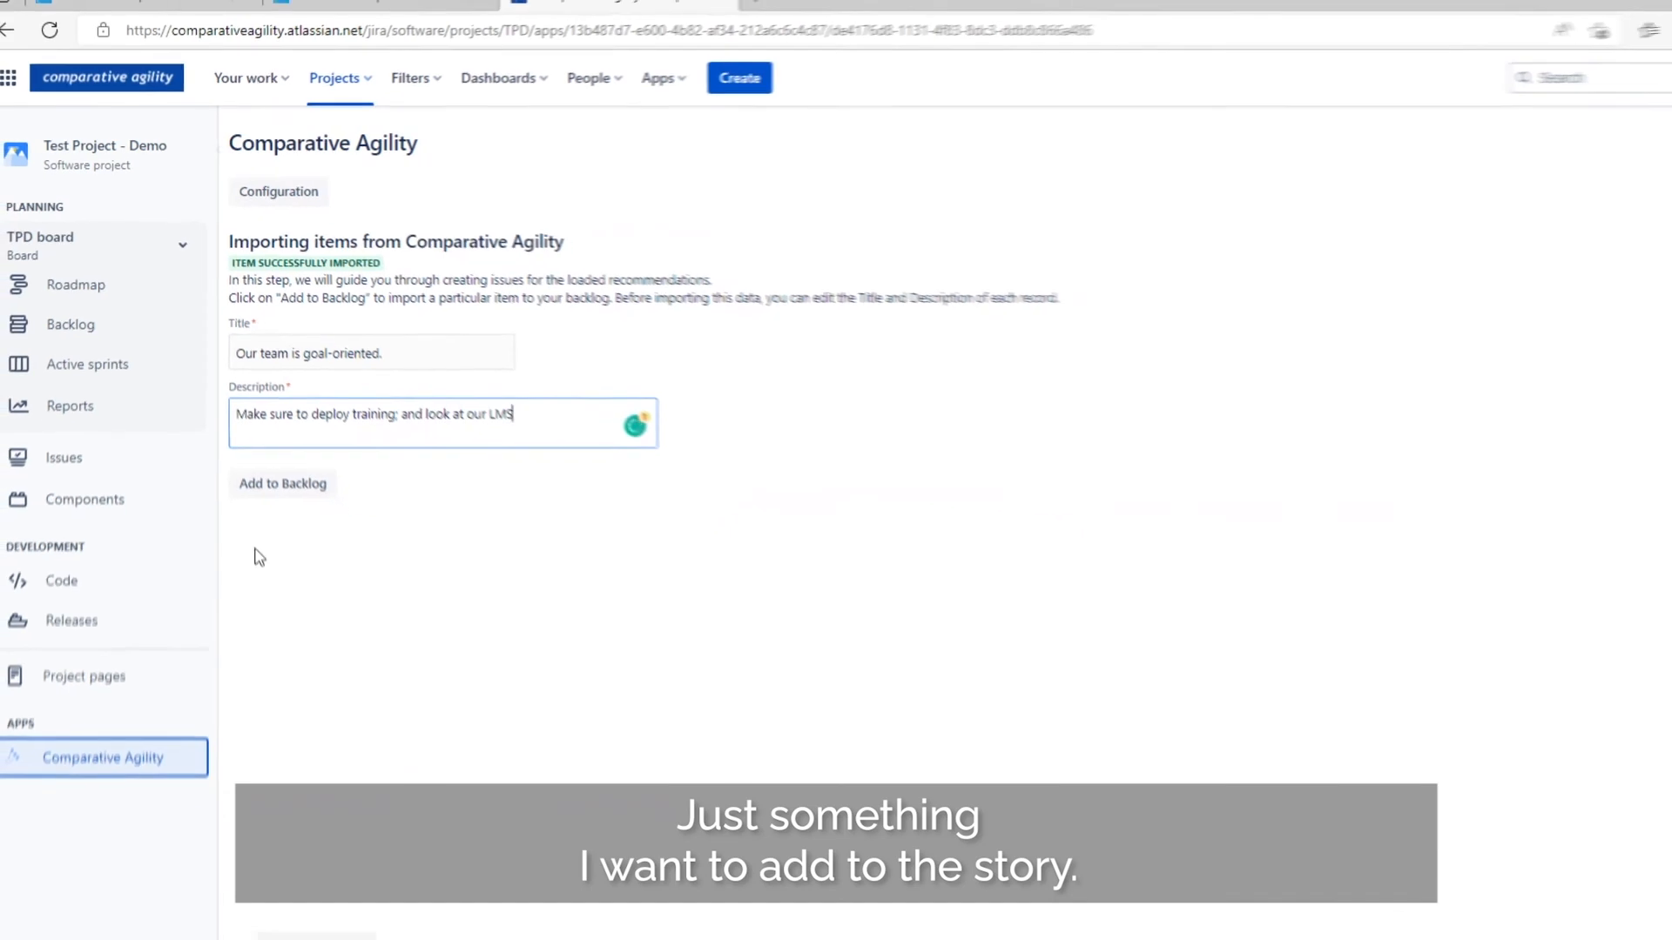
click(309, 490)
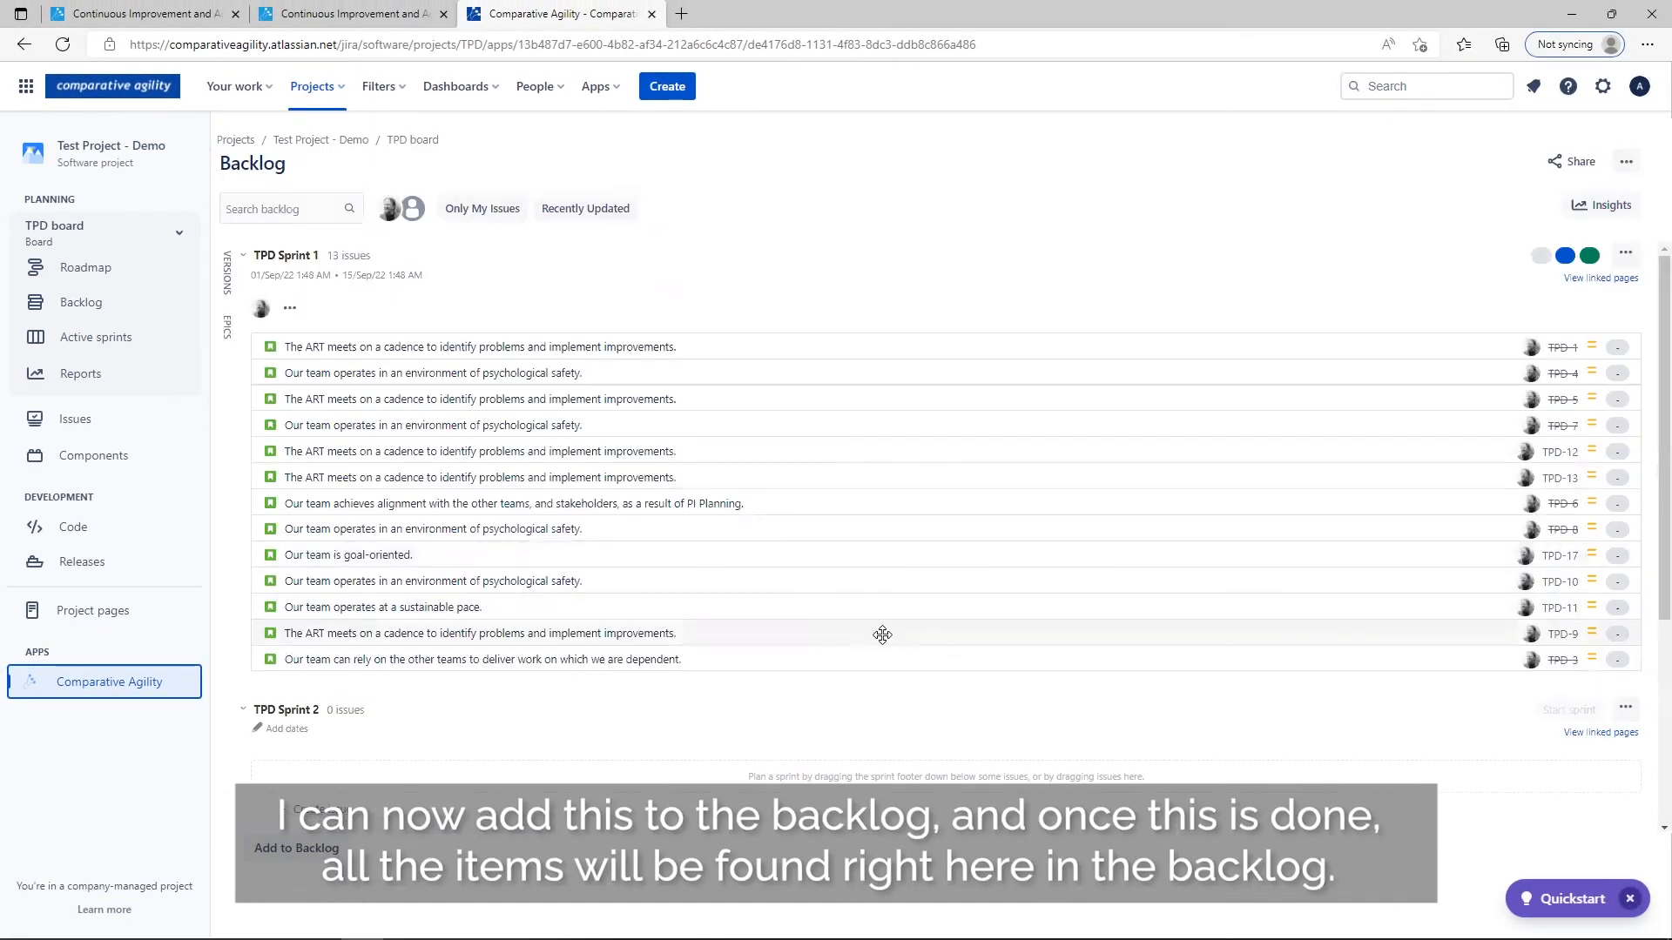
Step: Move the imported backlog issues TPD-22 and TPD-21 into TPD Sprint 2, with TPD-21 below TPD-22
scroll(882, 635, down, 4)
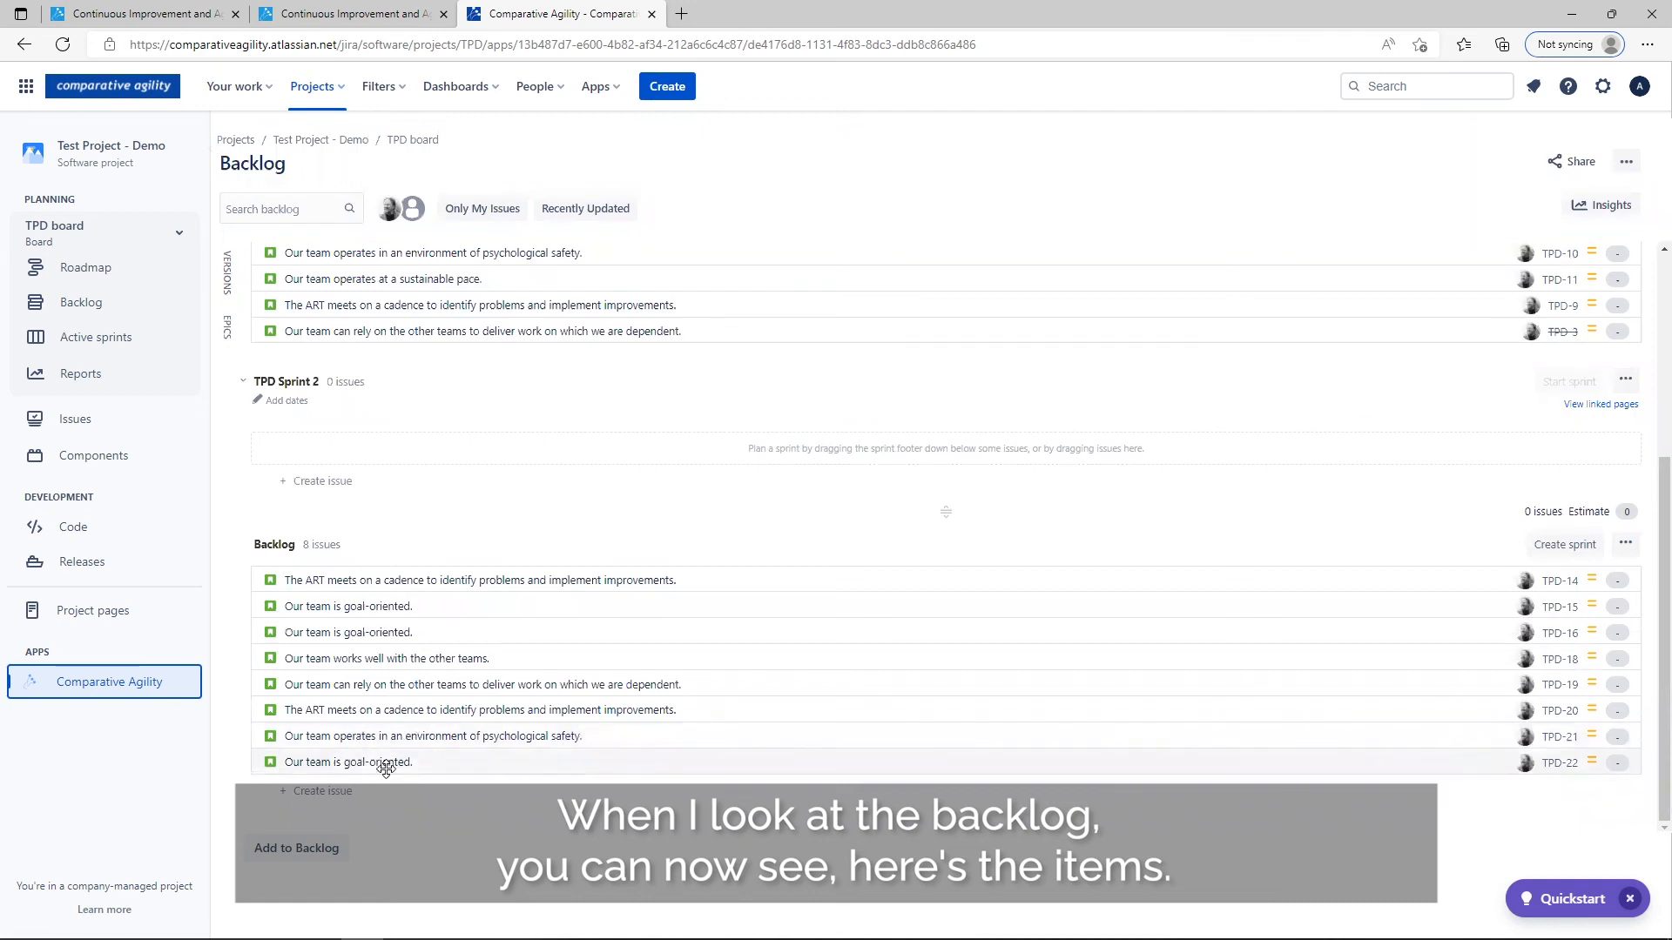
drag(396, 763, 388, 436)
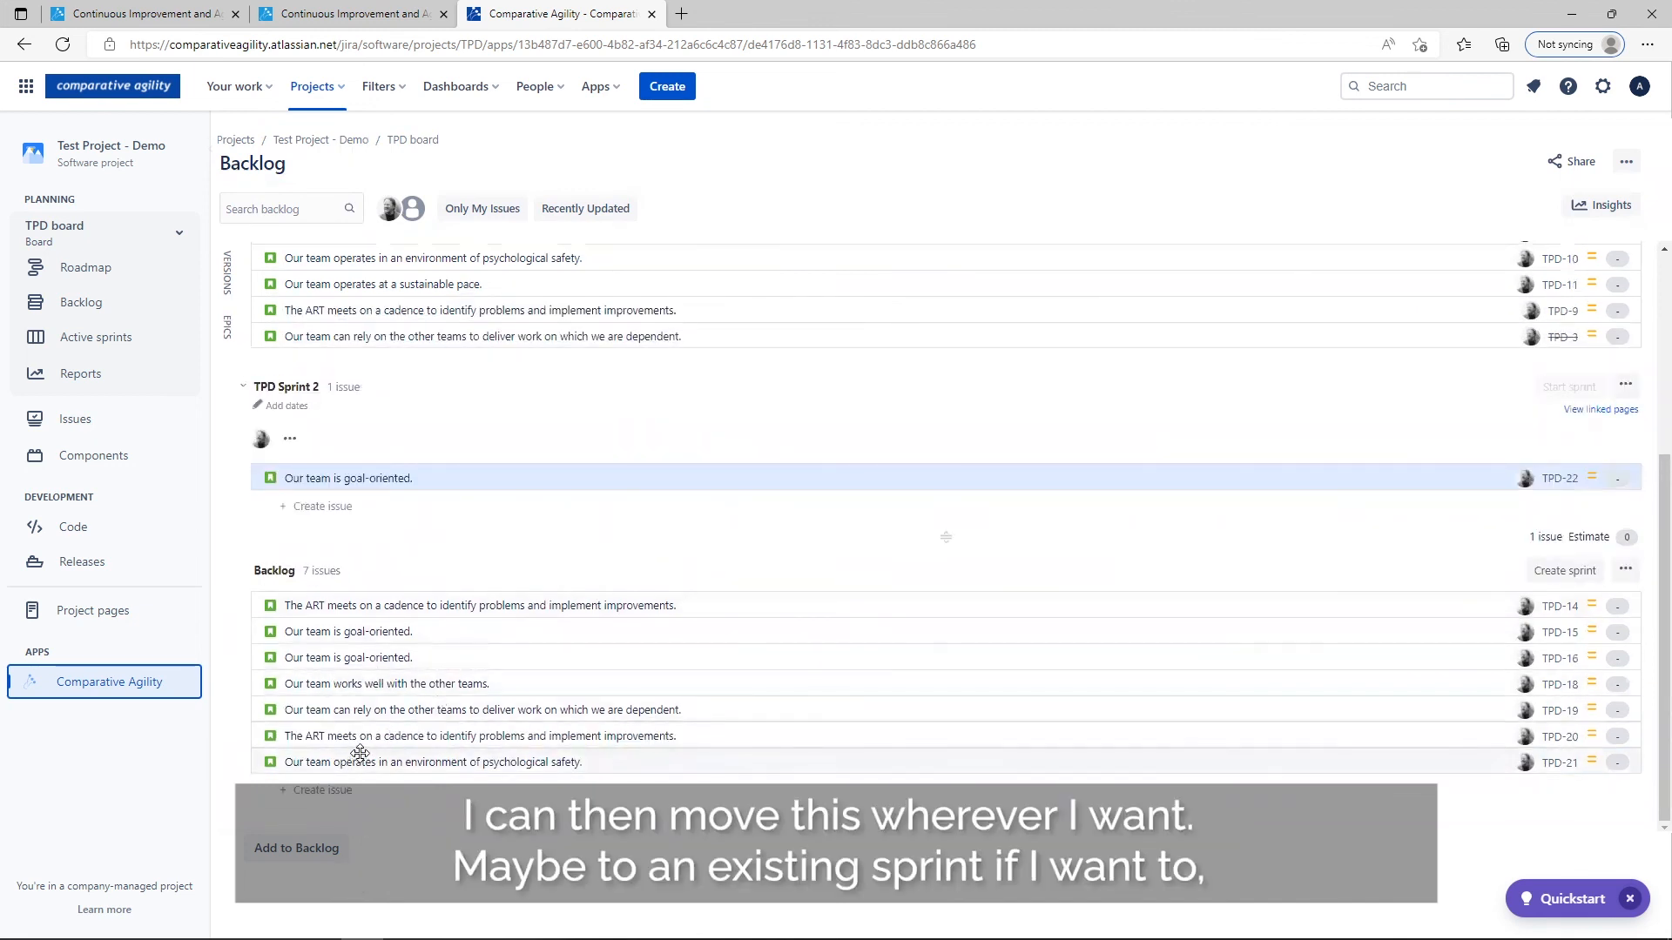
drag(418, 752, 429, 701)
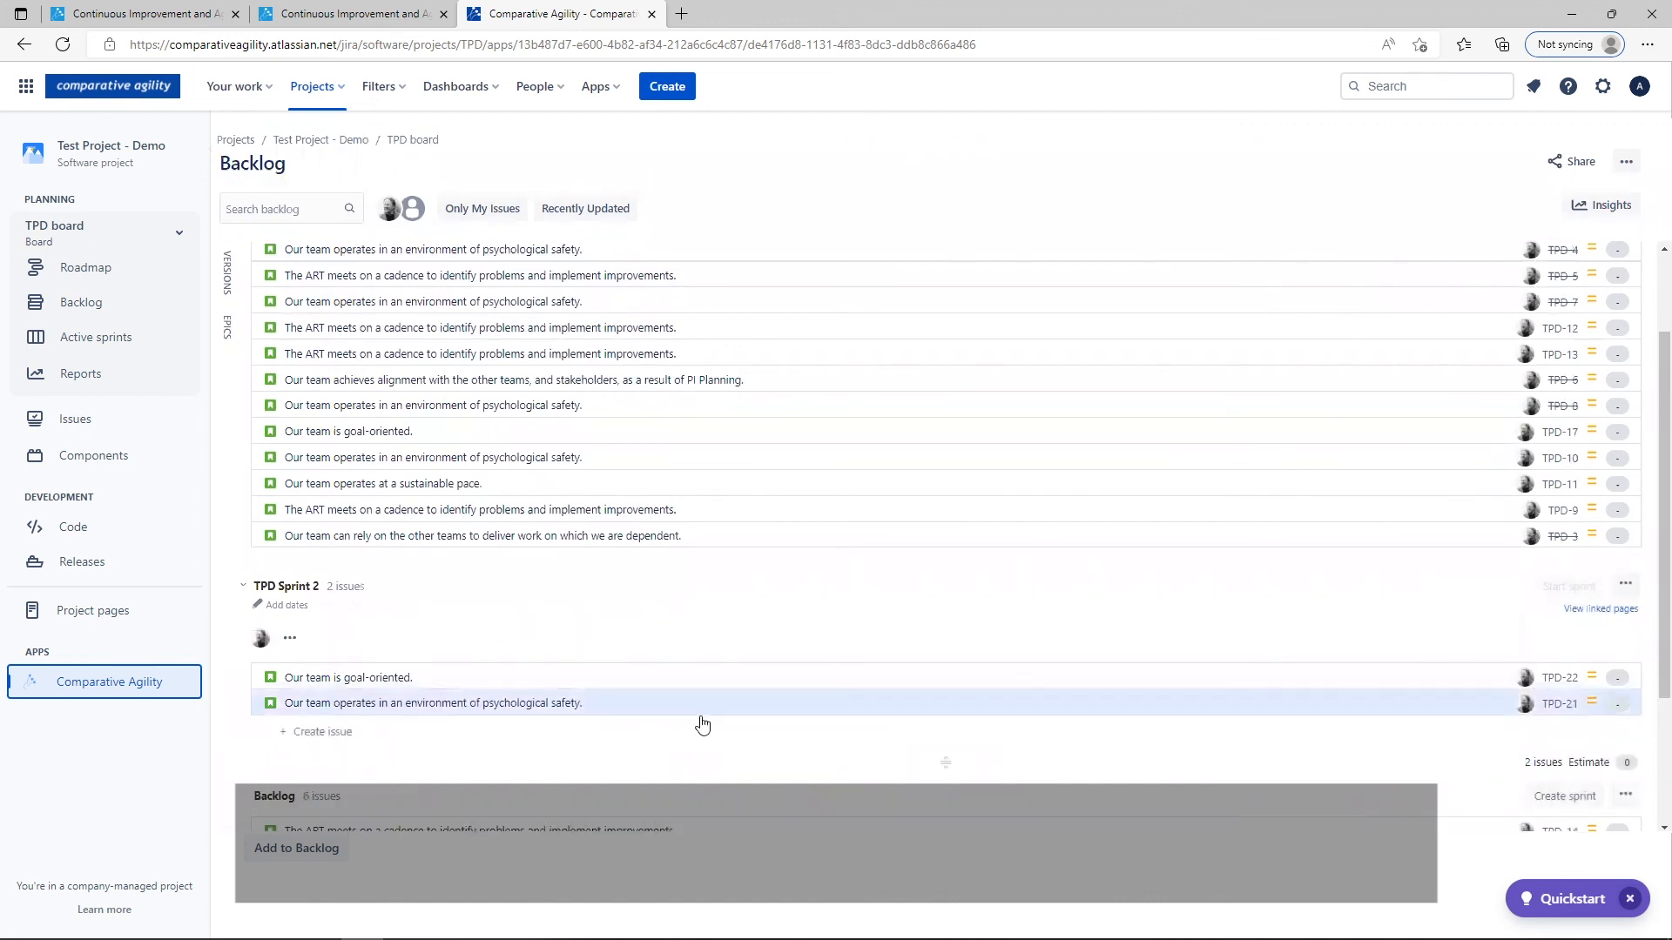